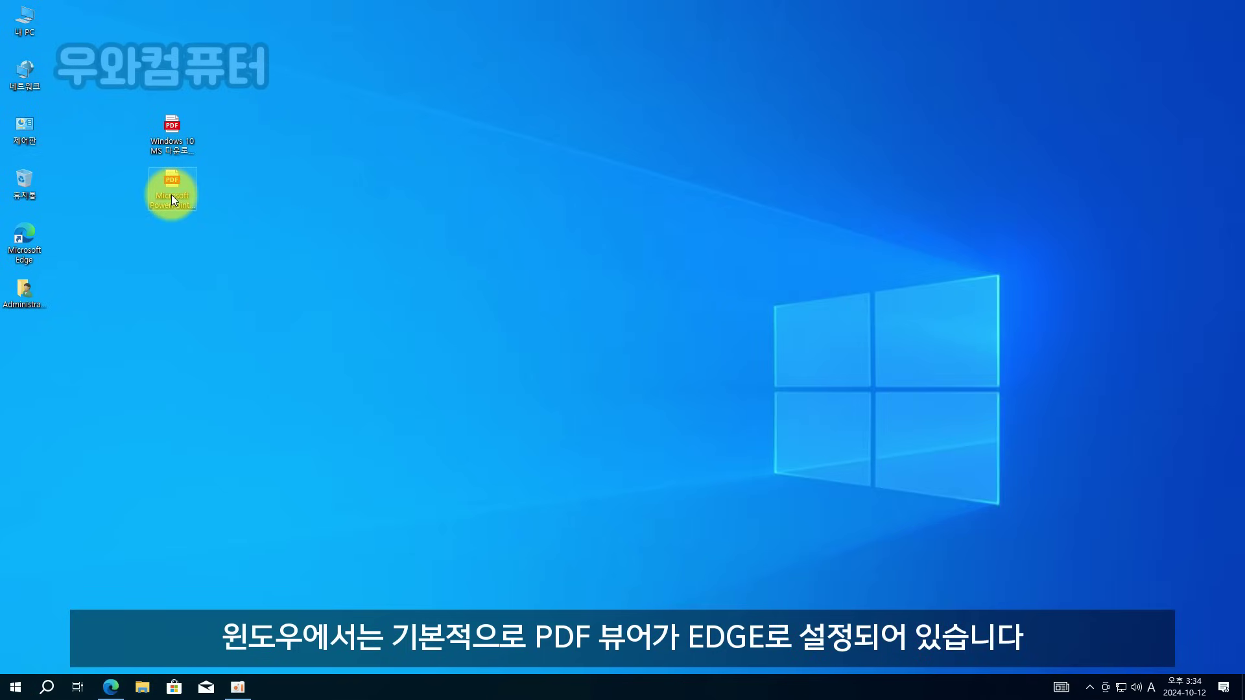
Step: Open the Microsoft PowerPoint 프레젠테이션 PDF file from the desktop in its default viewer
{"action": "double_click", "coordinate": [171, 194]}
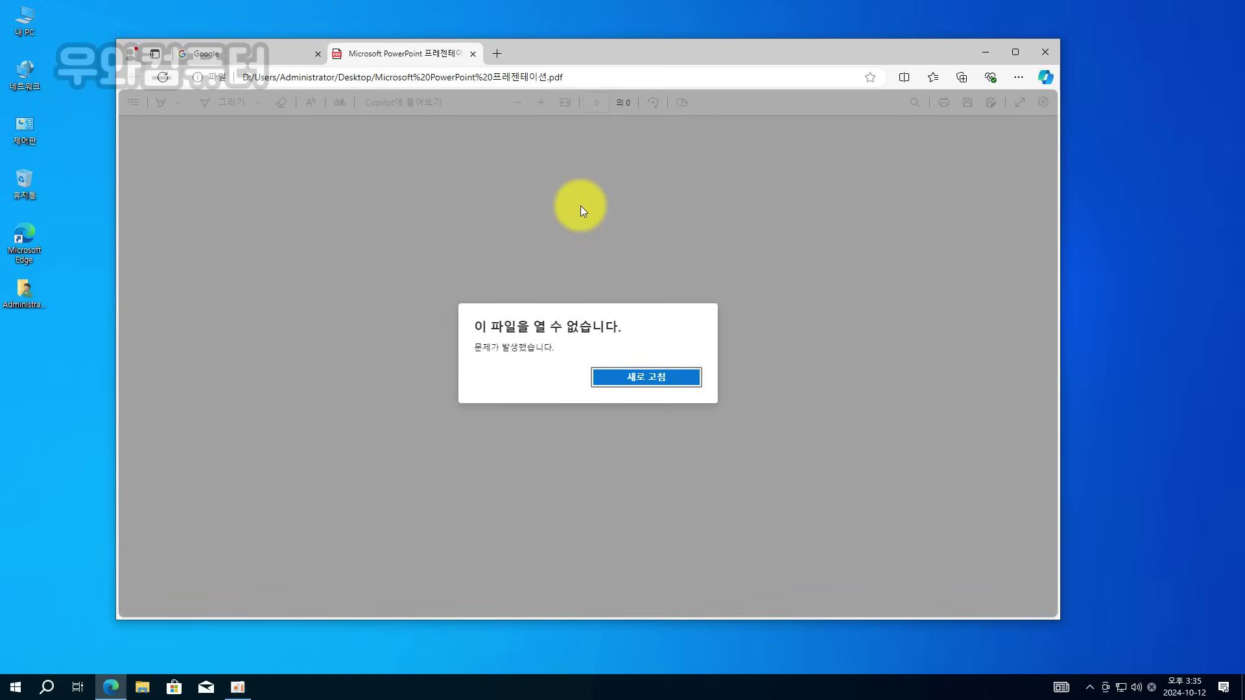
Step: Search Google for "어도비리더"
{"action": "left_click", "coordinate": [228, 56]}
{"action": "left_click", "coordinate": [454, 321]}
{"action": "type", "text": "에"}
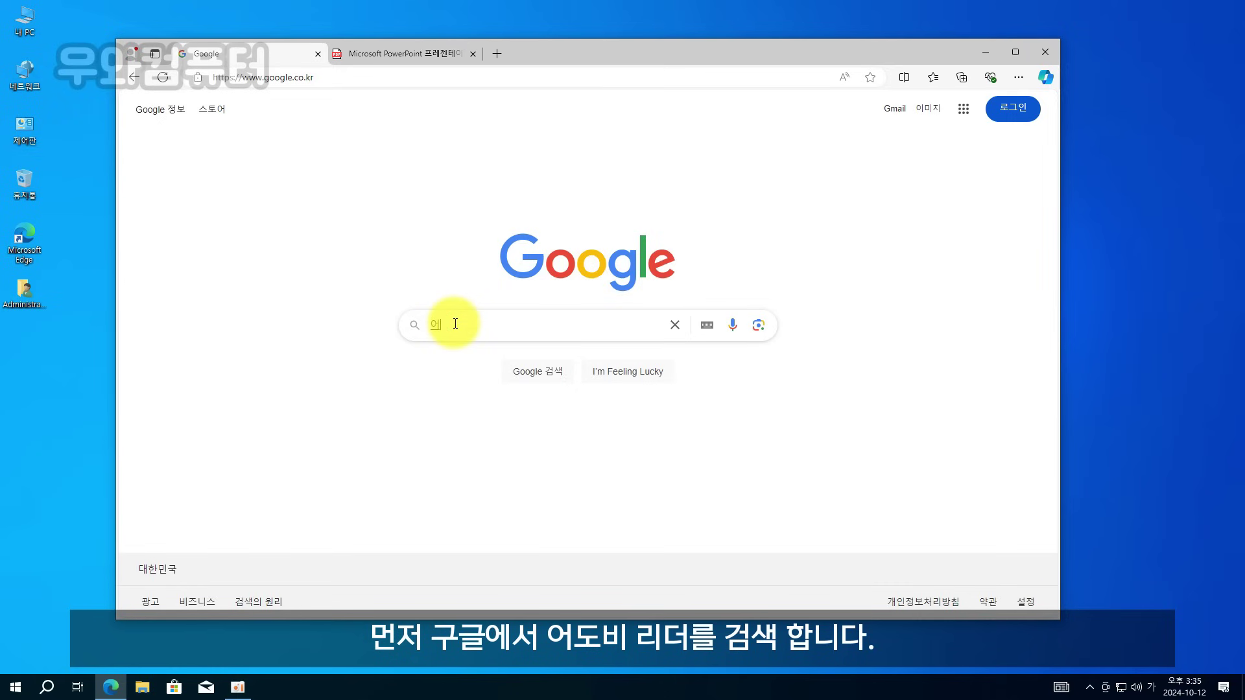
{"action": "type", "text": "도비리더"}
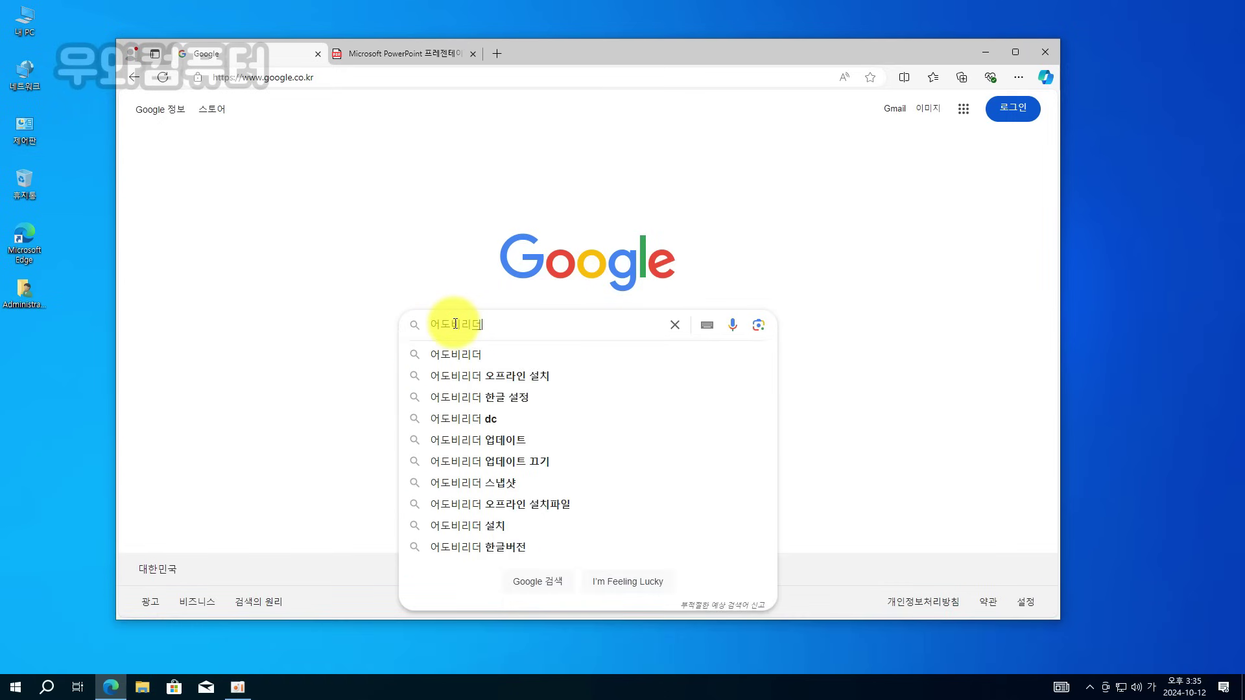
{"action": "key", "text": "Return"}
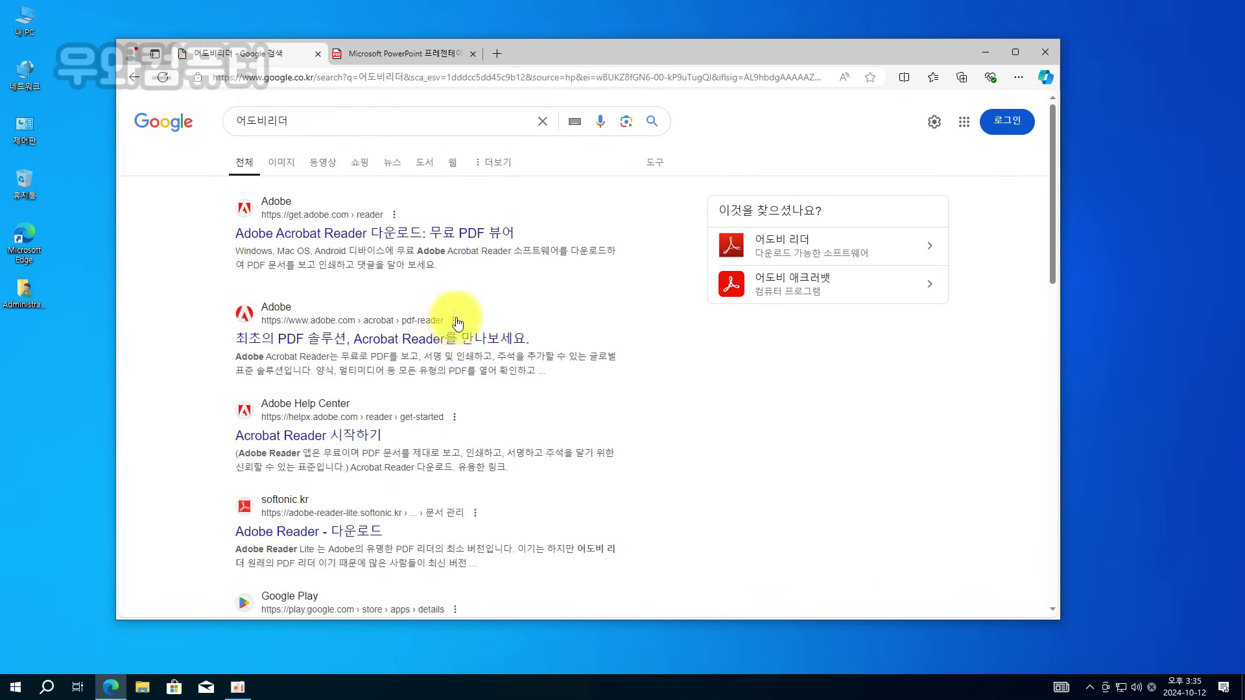
Step: Download Acrobat Reader from Adobe's website without the optional add-ons and run the Reader_kr_install.exe installer
{"action": "left_click", "coordinate": [413, 234]}
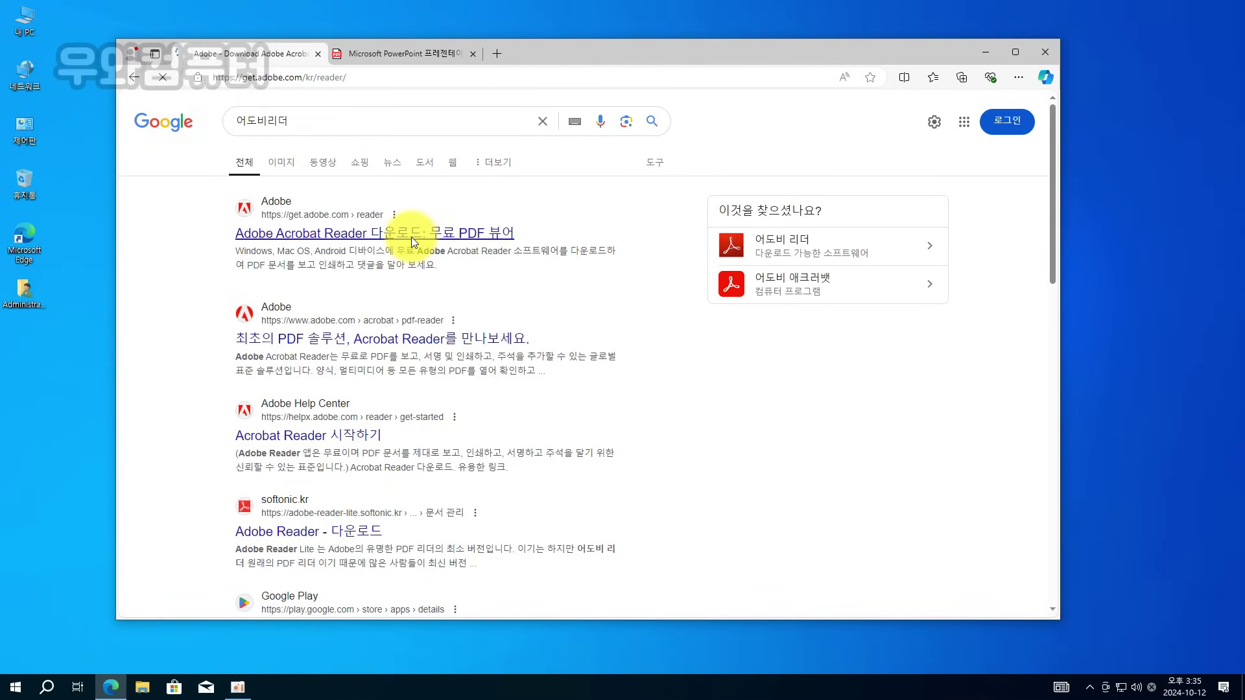
{"action": "scroll", "coordinate": [577, 440], "scroll_direction": "down", "scroll_amount": 2}
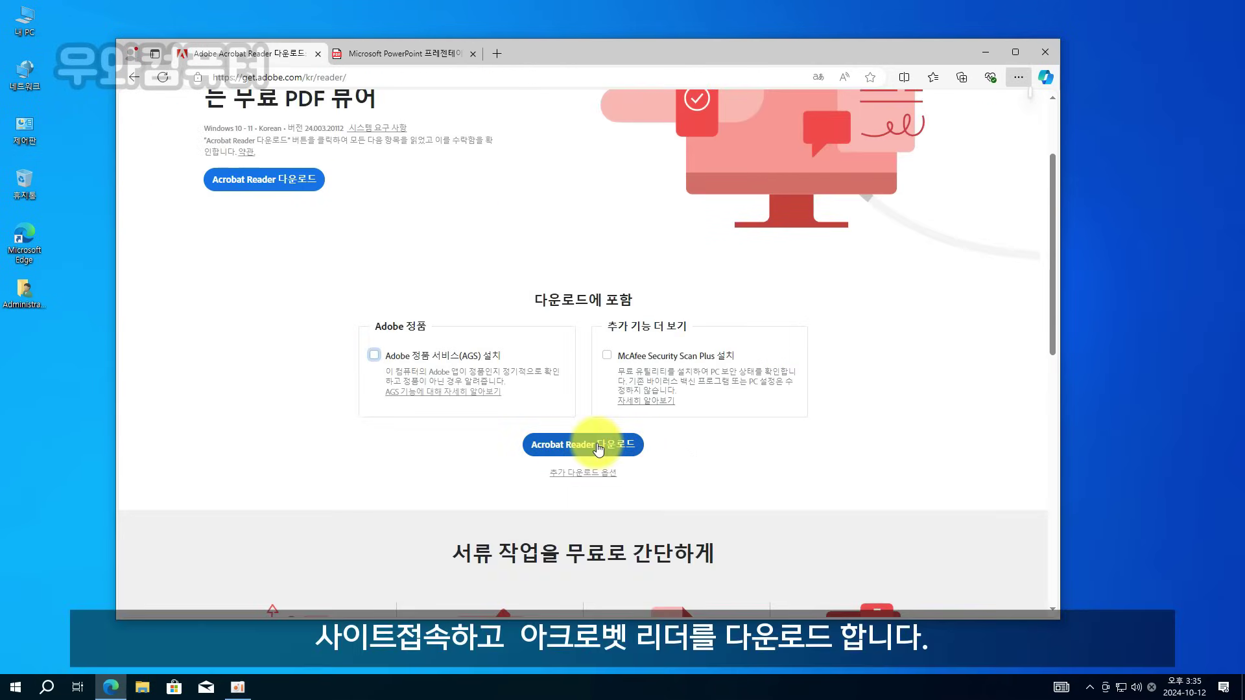
{"action": "left_click", "coordinate": [597, 447]}
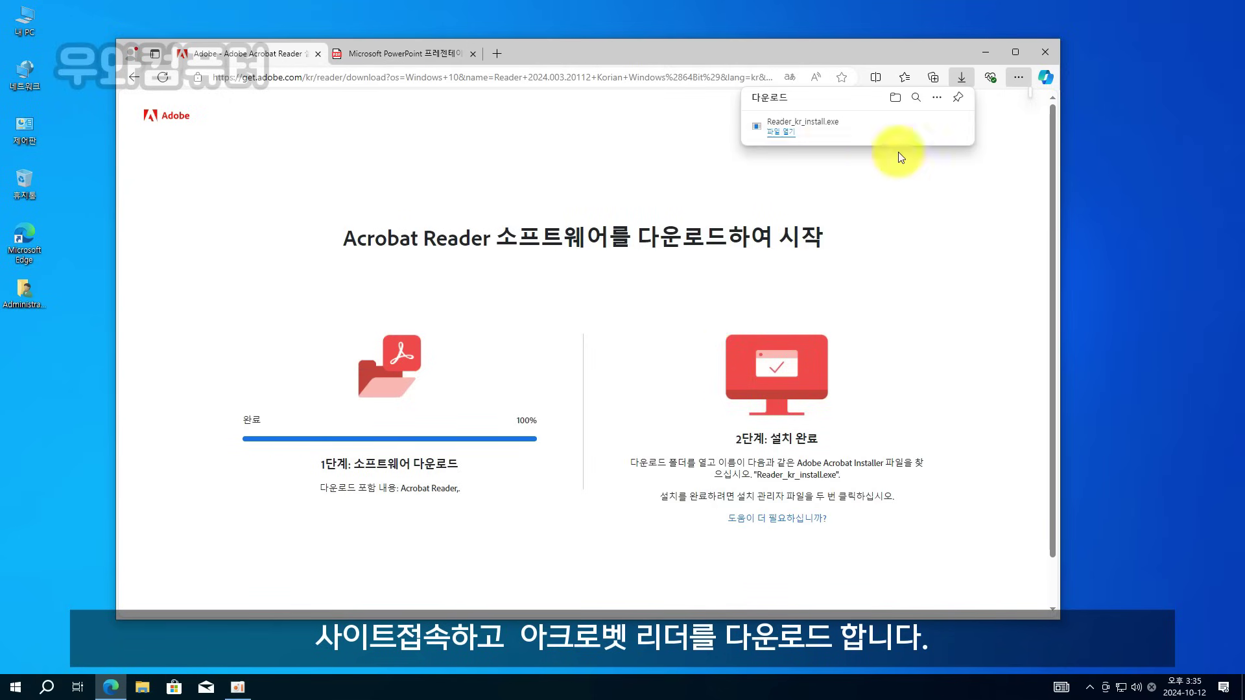
{"action": "left_click", "coordinate": [782, 128]}
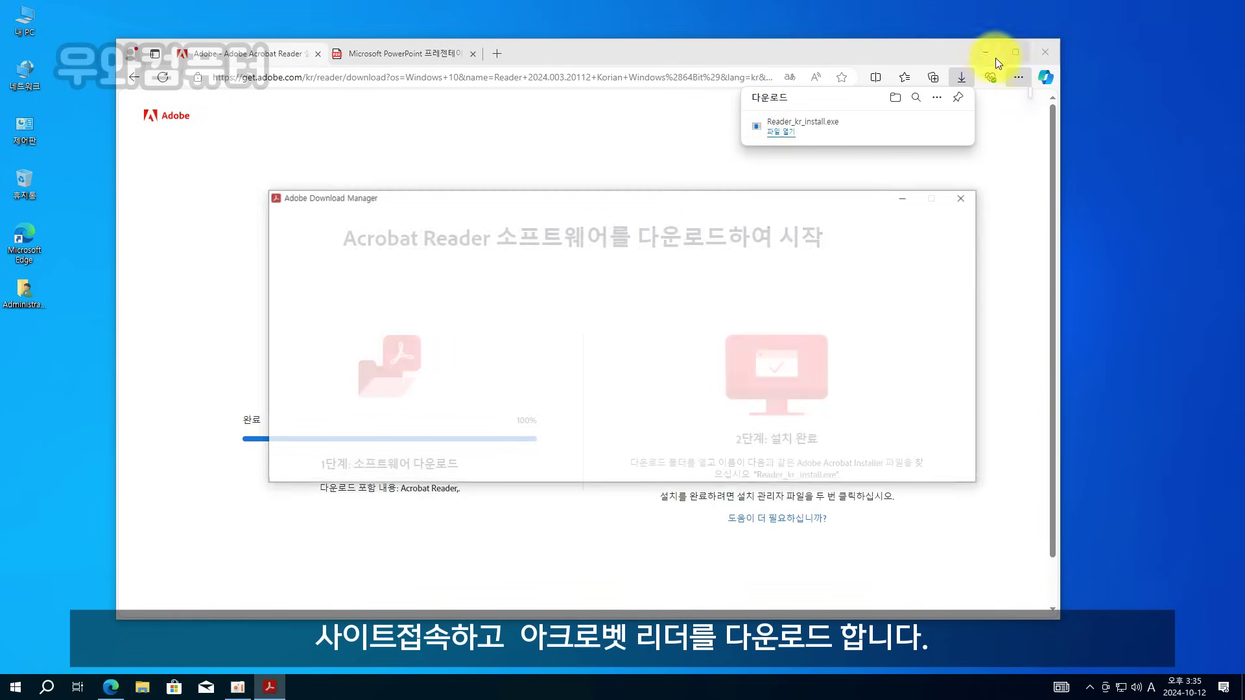
{"action": "left_click", "coordinate": [983, 53]}
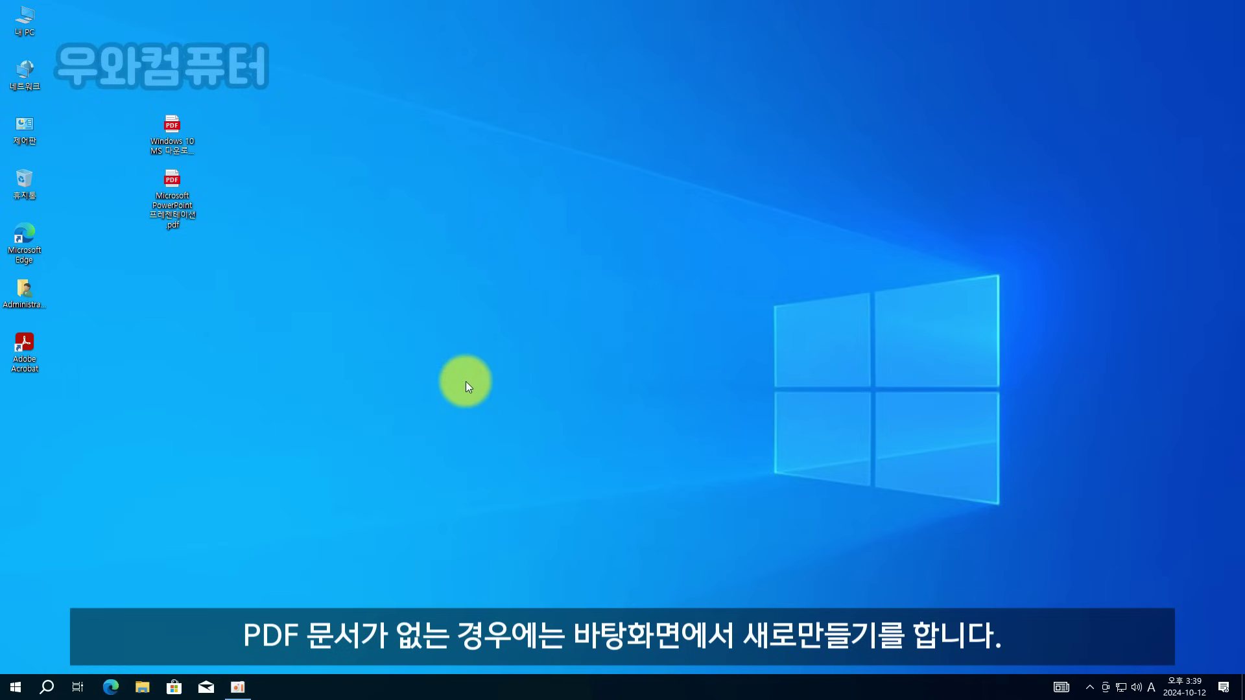
Step: Move the two desktop PDF files slightly lower and create a new Microsoft Word document with its default name on the desktop
{"action": "mouse_move", "coordinate": [251, 231]}
{"action": "left_mouse_down"}
{"action": "mouse_move", "coordinate": [152, 121]}
{"action": "mouse_move", "coordinate": [230, 194]}
{"action": "left_mouse_up"}
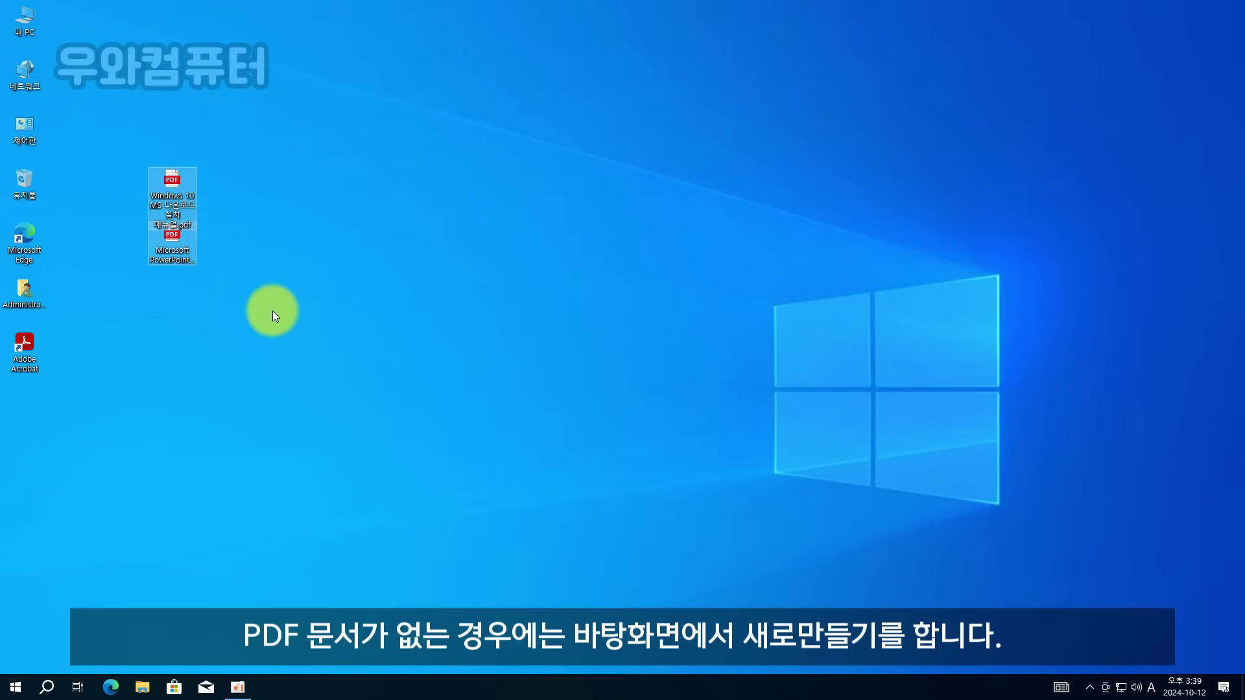
{"action": "left_click", "coordinate": [311, 340]}
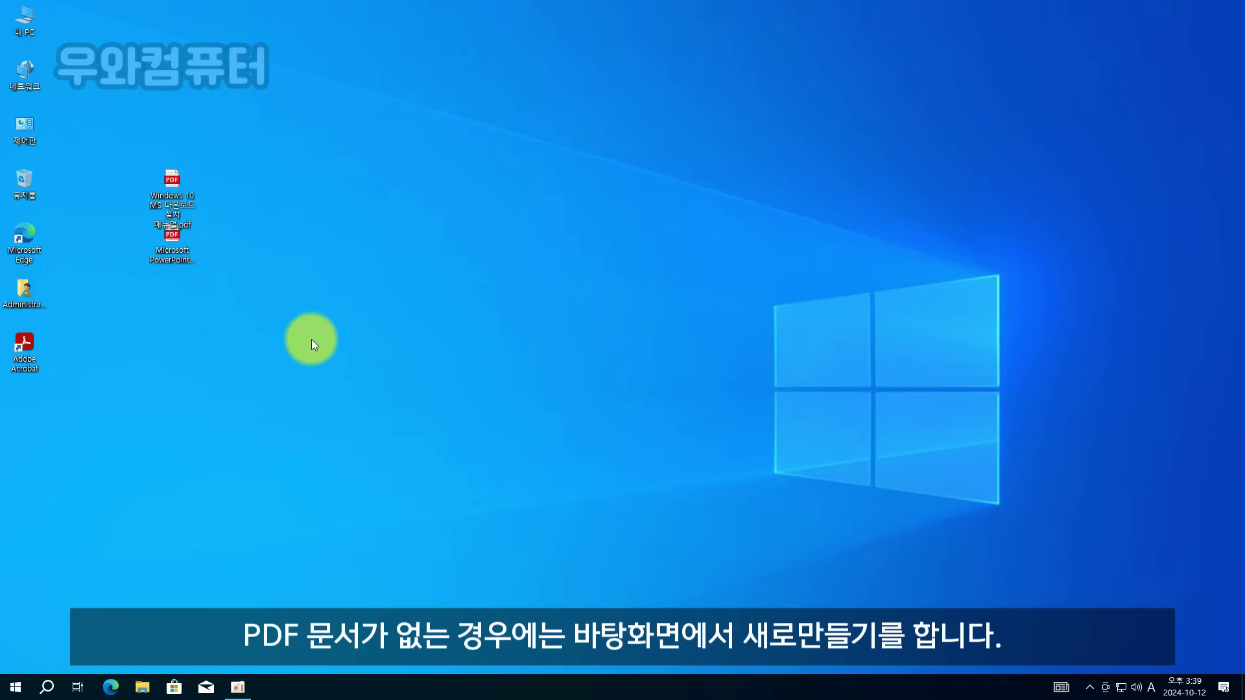
{"action": "right_click", "coordinate": [313, 340]}
{"action": "mouse_move", "coordinate": [385, 465]}
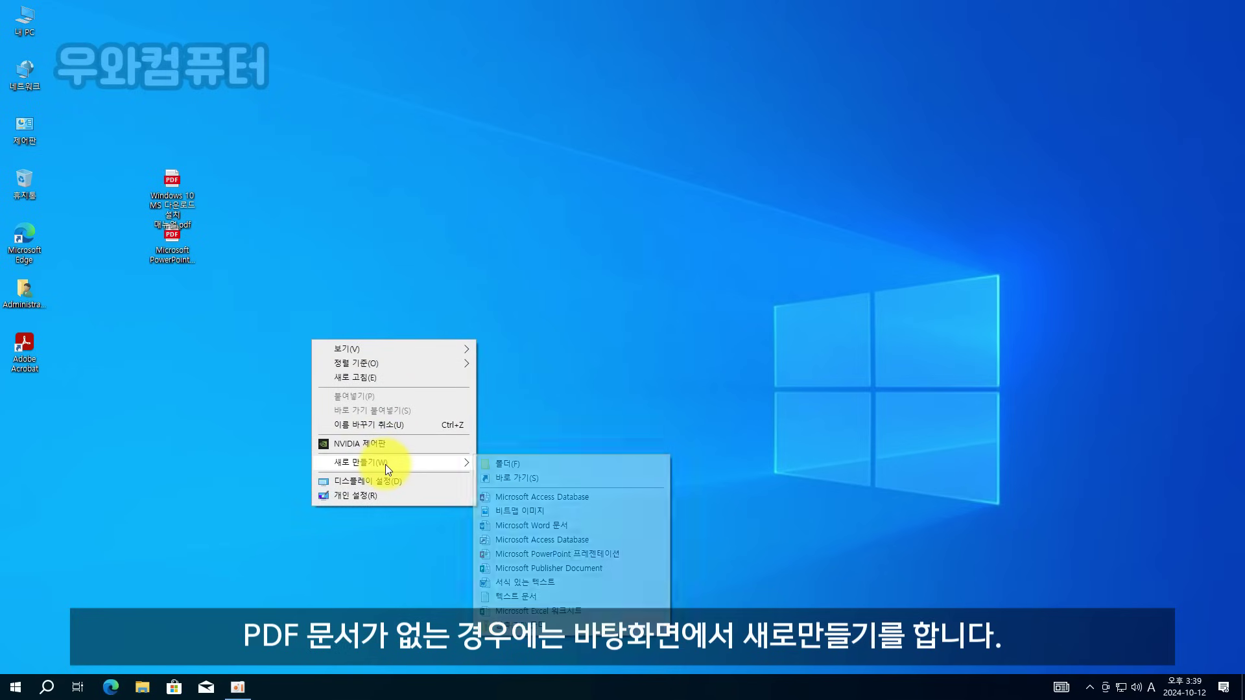
{"action": "mouse_move", "coordinate": [457, 465]}
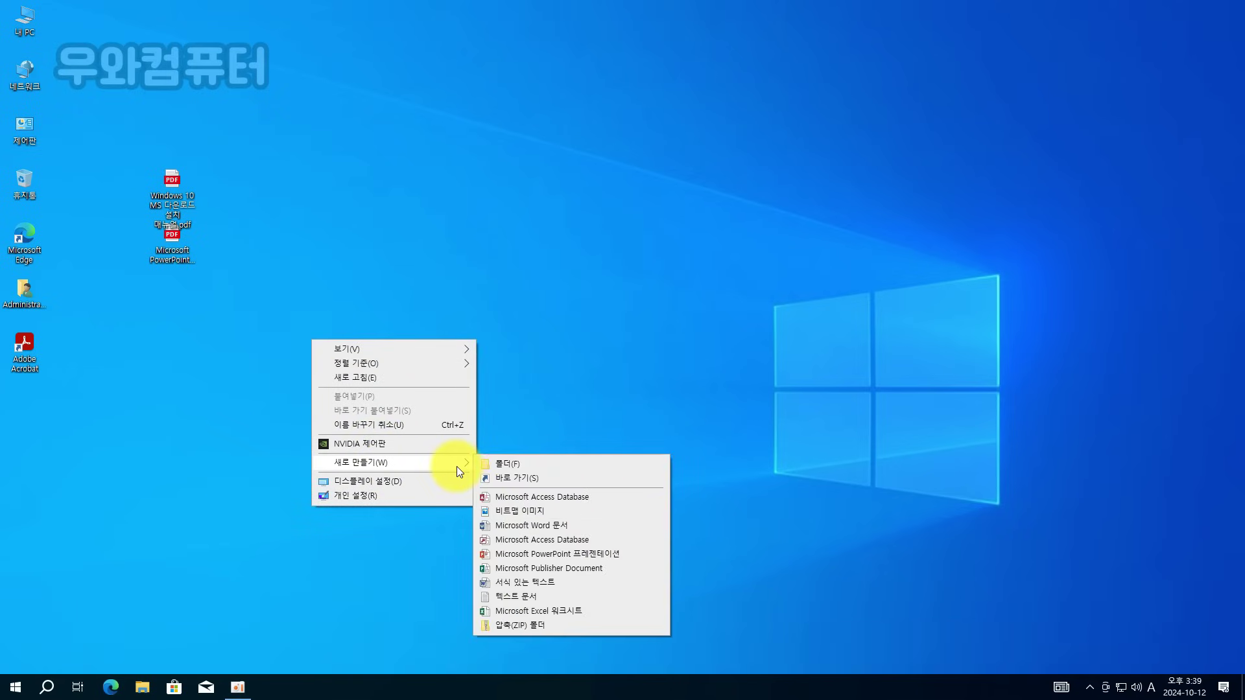
{"action": "left_click", "coordinate": [584, 527]}
{"action": "key", "text": "Return"}
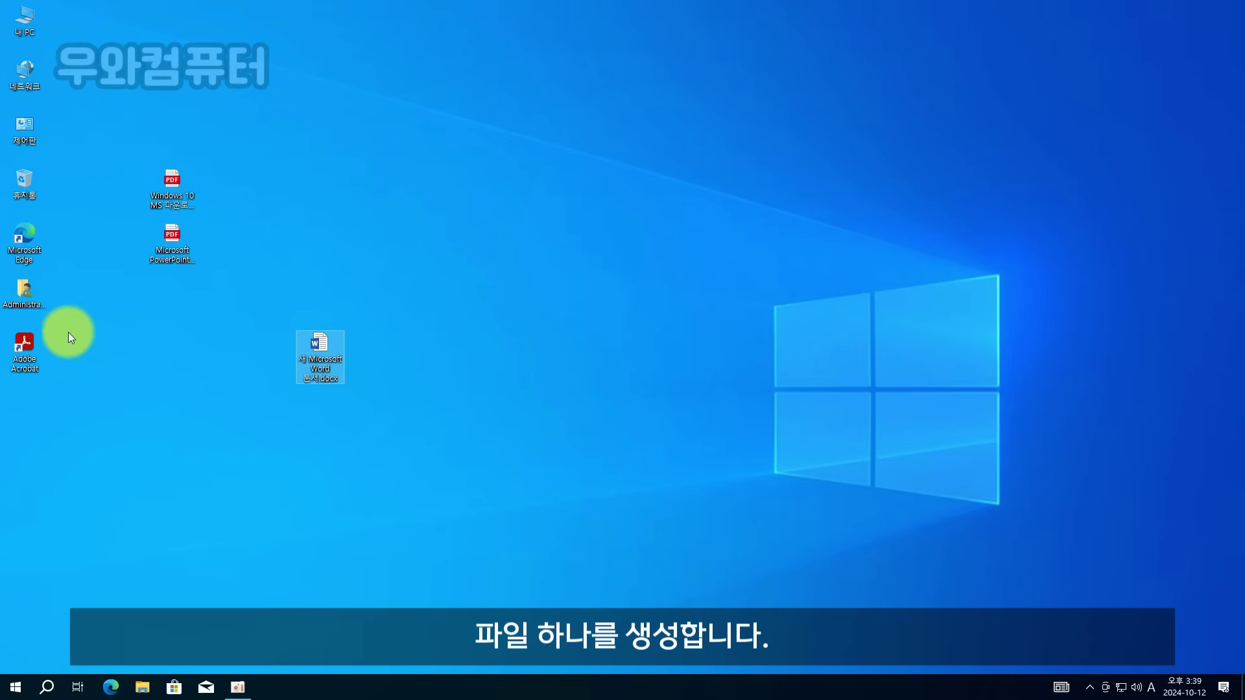
Step: Check in File Explorer's view options that file name extensions are shown, and close the window
{"action": "left_click", "coordinate": [153, 689]}
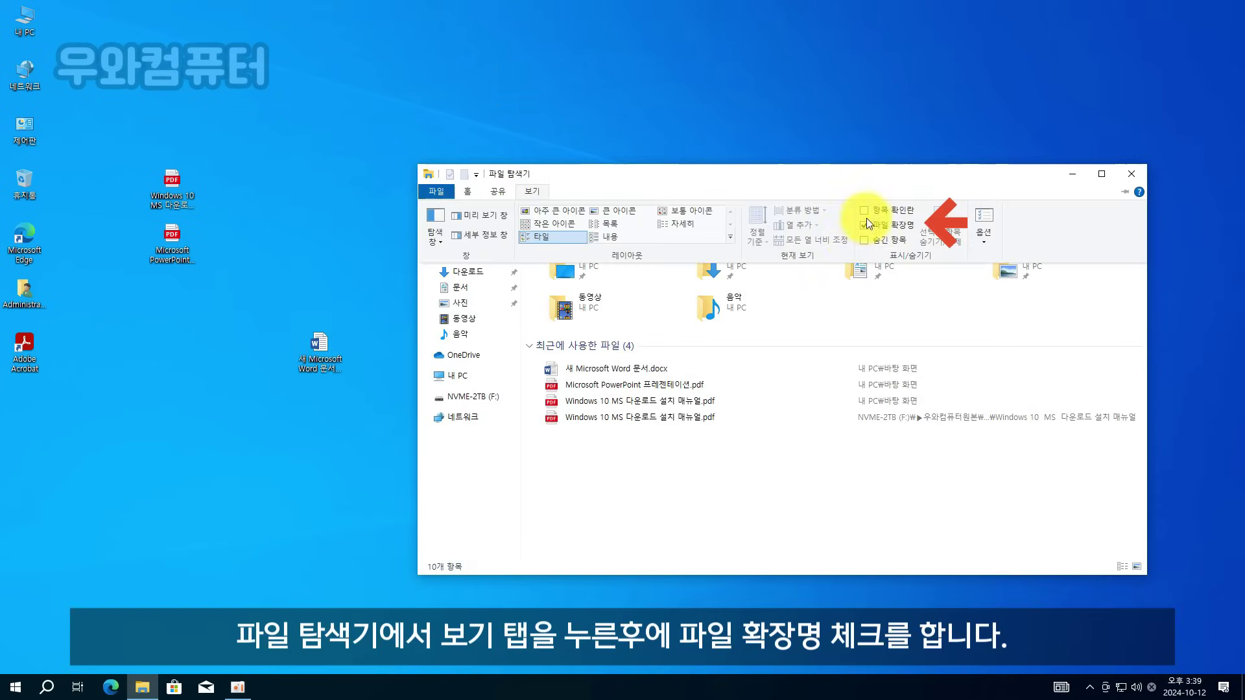
{"action": "left_click", "coordinate": [1130, 174]}
{"action": "left_click", "coordinate": [1128, 174]}
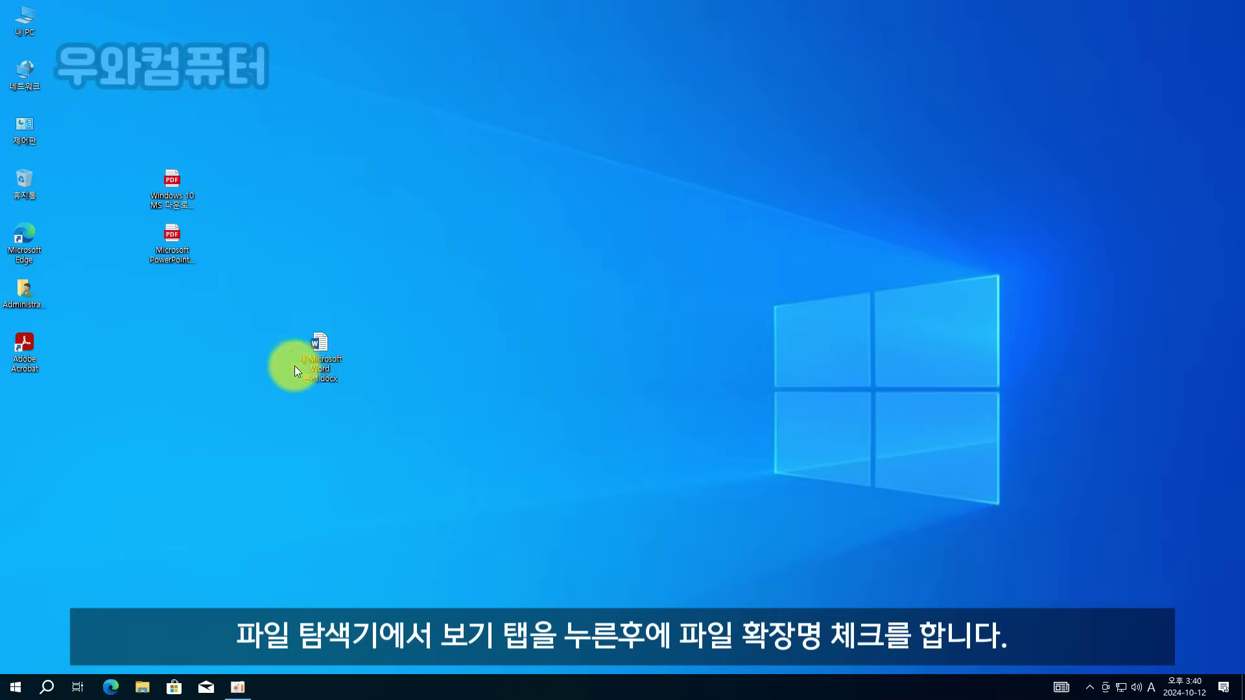
Step: Change the new Word document's extension so that its name becomes 새 Microsoft Word 문서.pdf
{"action": "right_click", "coordinate": [316, 355]}
{"action": "left_click_drag", "start_coordinate": [316, 347], "coordinate": [427, 336]}
{"action": "right_click", "coordinate": [333, 290]}
{"action": "left_click", "coordinate": [378, 525]}
{"action": "type", "text": "pf"}
{"action": "type", "text": "f"}
{"action": "key", "text": "BackSpace"}
{"action": "key", "text": "BackSpace"}
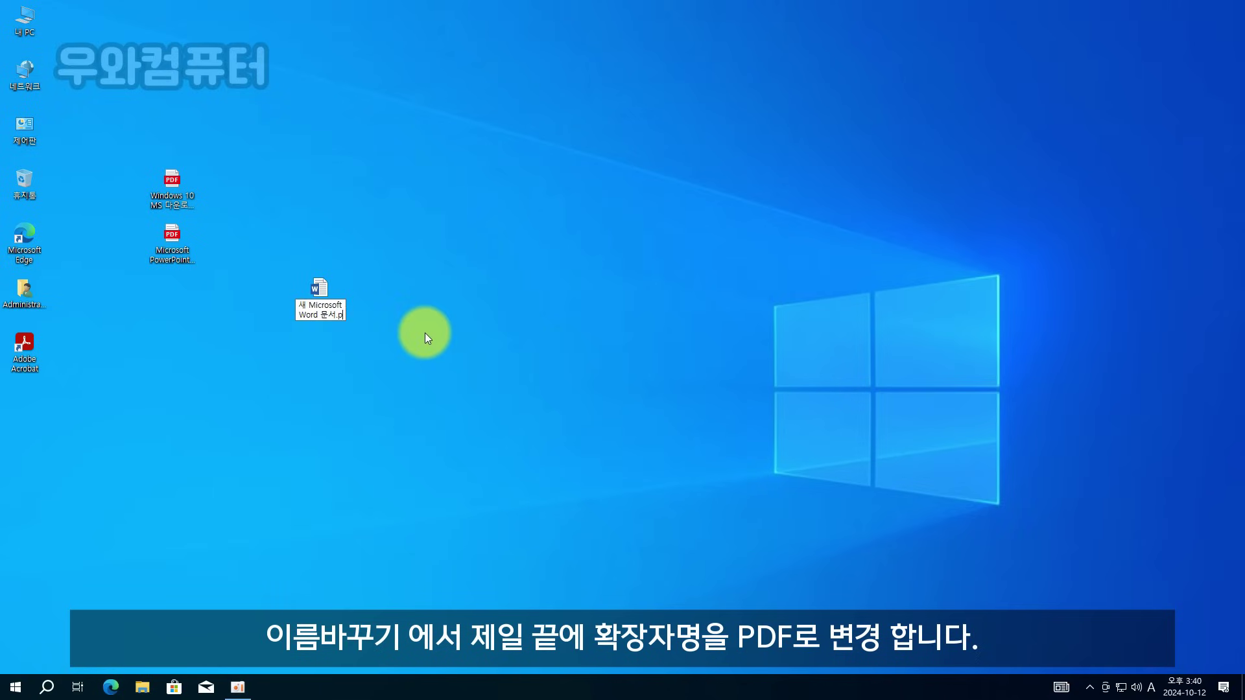
{"action": "type", "text": "df"}
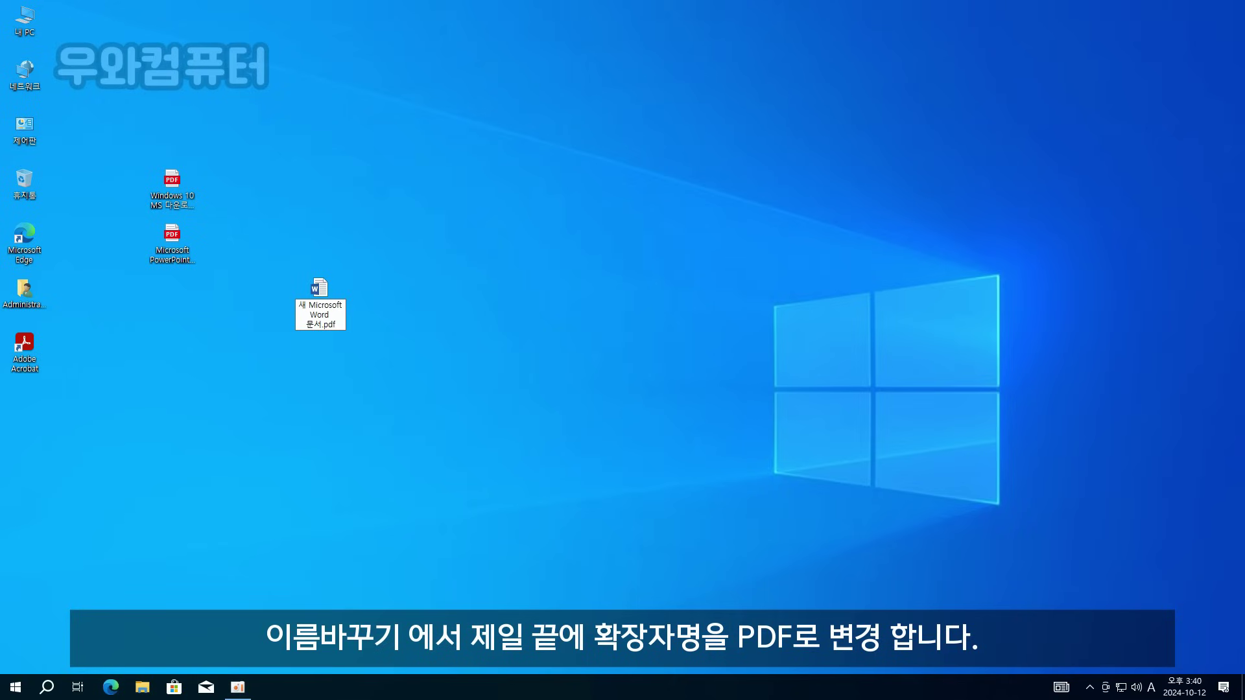
{"action": "key", "text": "Return"}
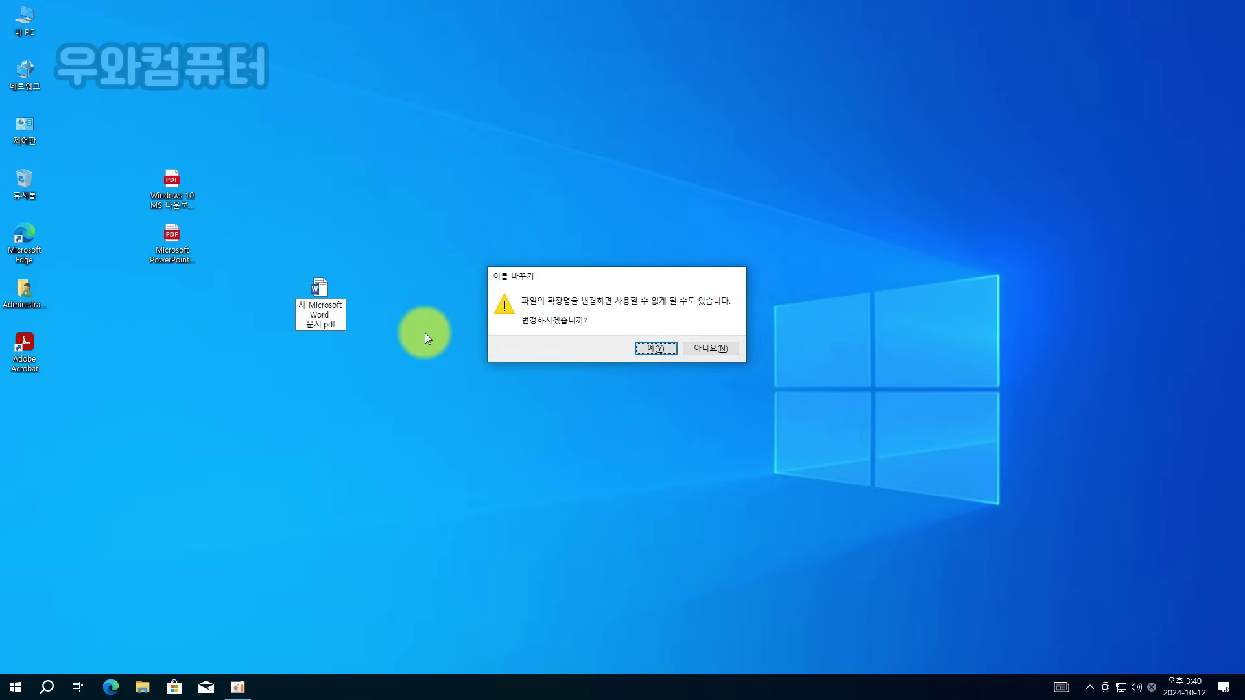
{"action": "key", "text": "Return"}
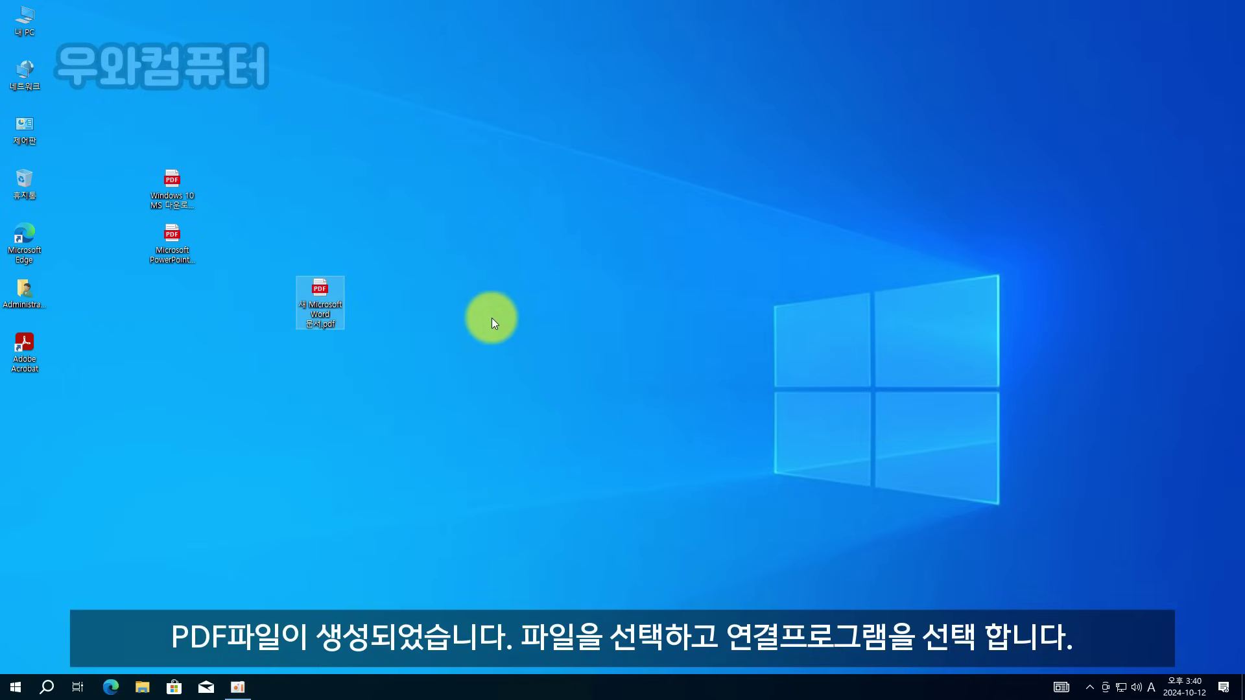
Step: Set Adobe Acrobat as the app always used to open .pdf files, starting from the newly made PDF
{"action": "right_click", "coordinate": [318, 306]}
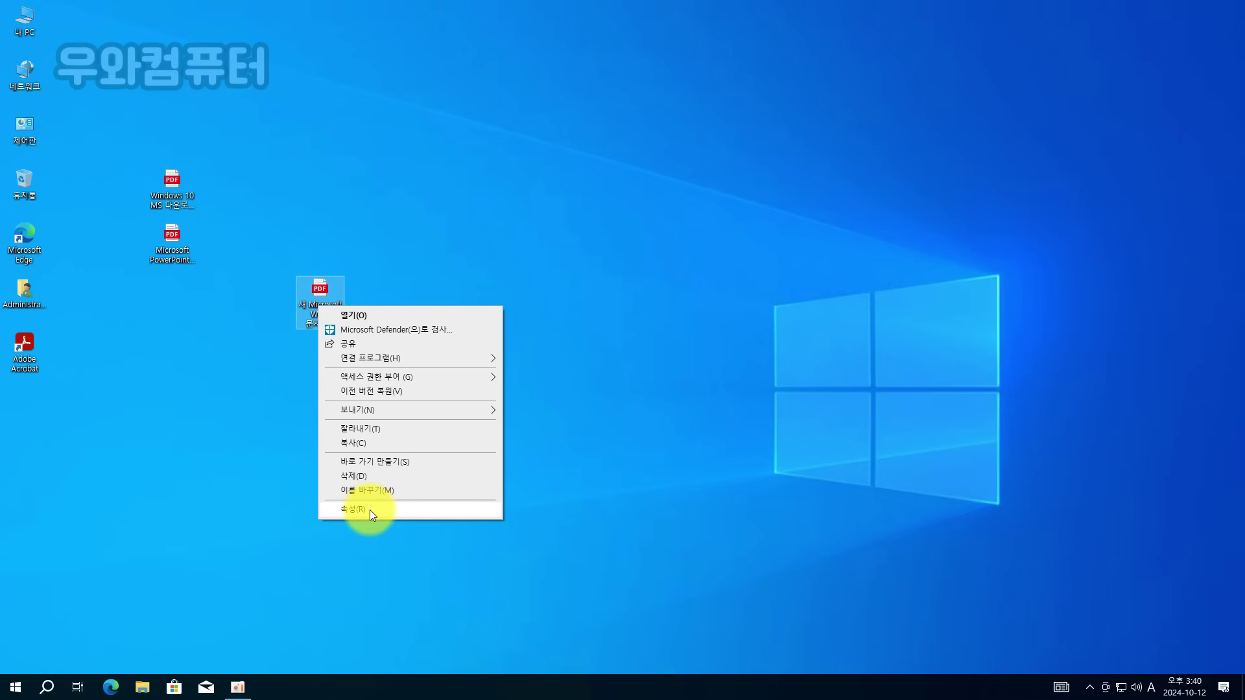
{"action": "mouse_move", "coordinate": [423, 360]}
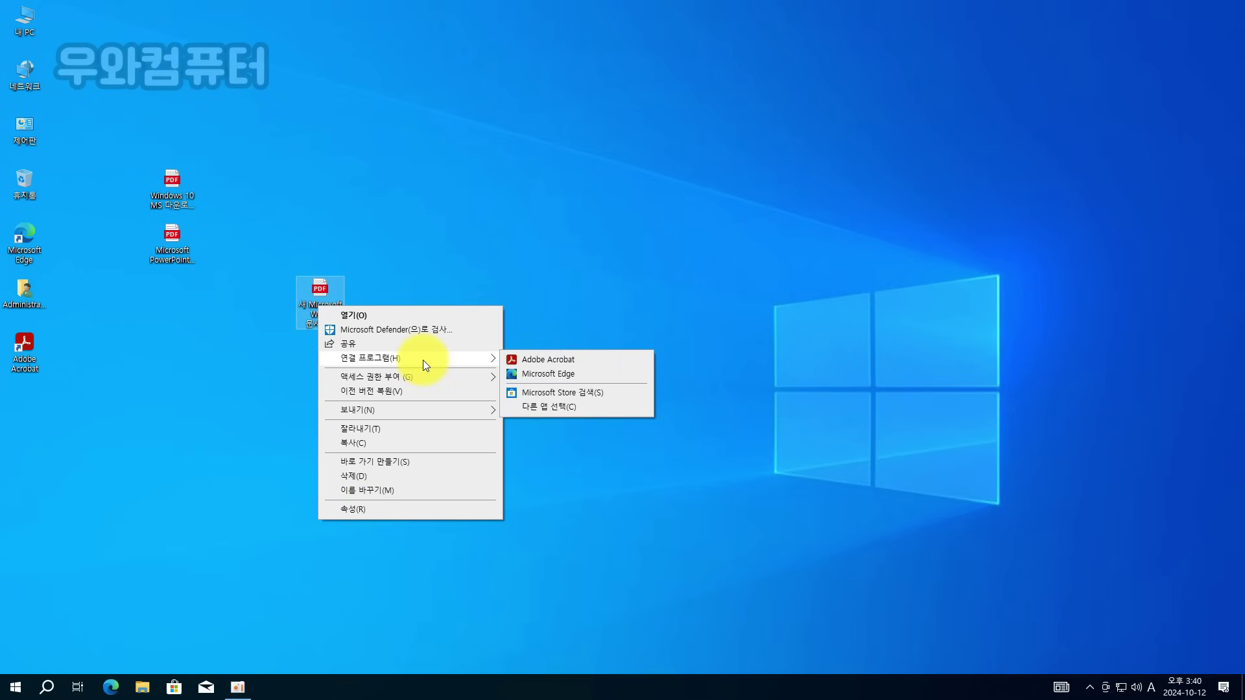
{"action": "left_click", "coordinate": [600, 409]}
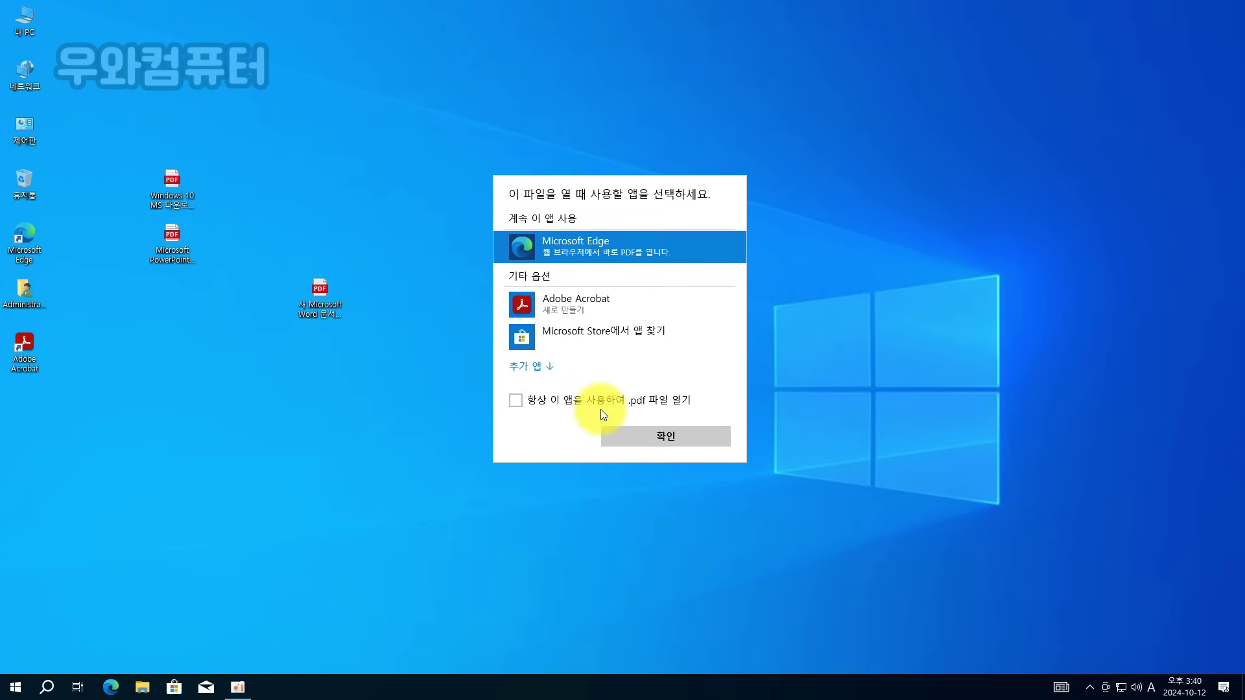
{"action": "left_click", "coordinate": [602, 307]}
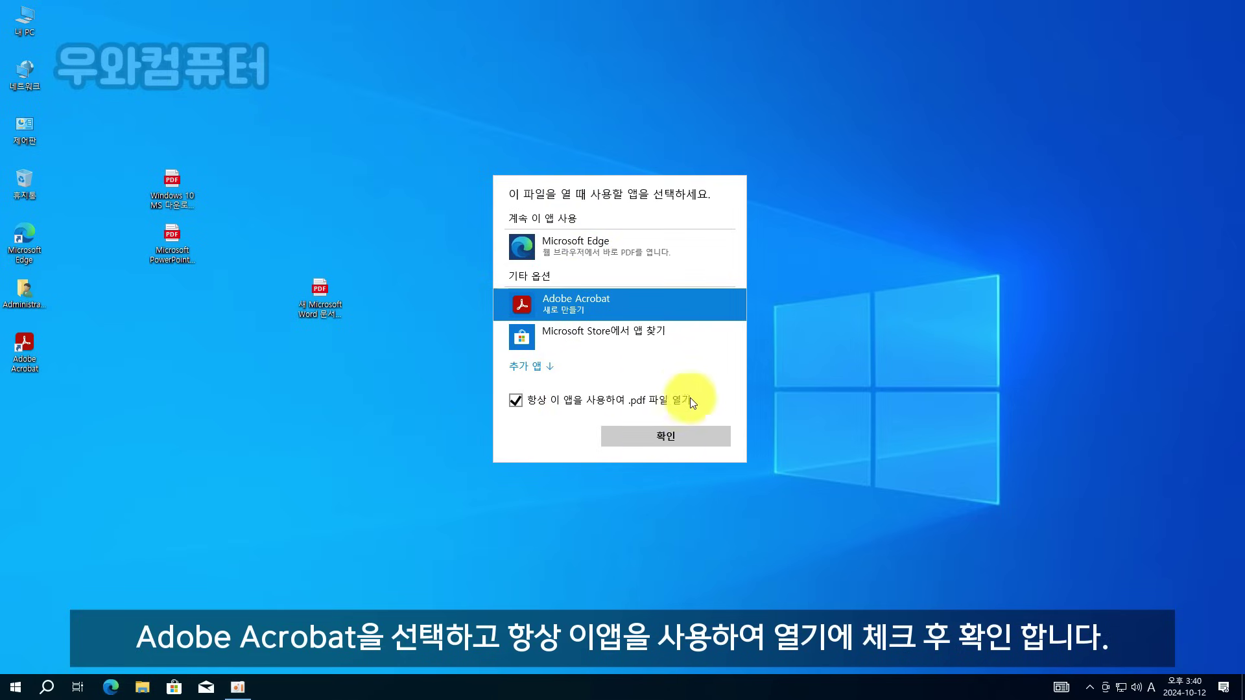
{"action": "left_click", "coordinate": [670, 438]}
Step: Delete 새 Microsoft Word 문서.pdf and the PowerPoint PDF from the desktop
{"action": "left_click_drag", "start_coordinate": [299, 306], "coordinate": [189, 179]}
{"action": "left_click_drag", "start_coordinate": [280, 356], "coordinate": [214, 208]}
{"action": "left_click", "coordinate": [394, 258]}
{"action": "key", "text": "Delete"}
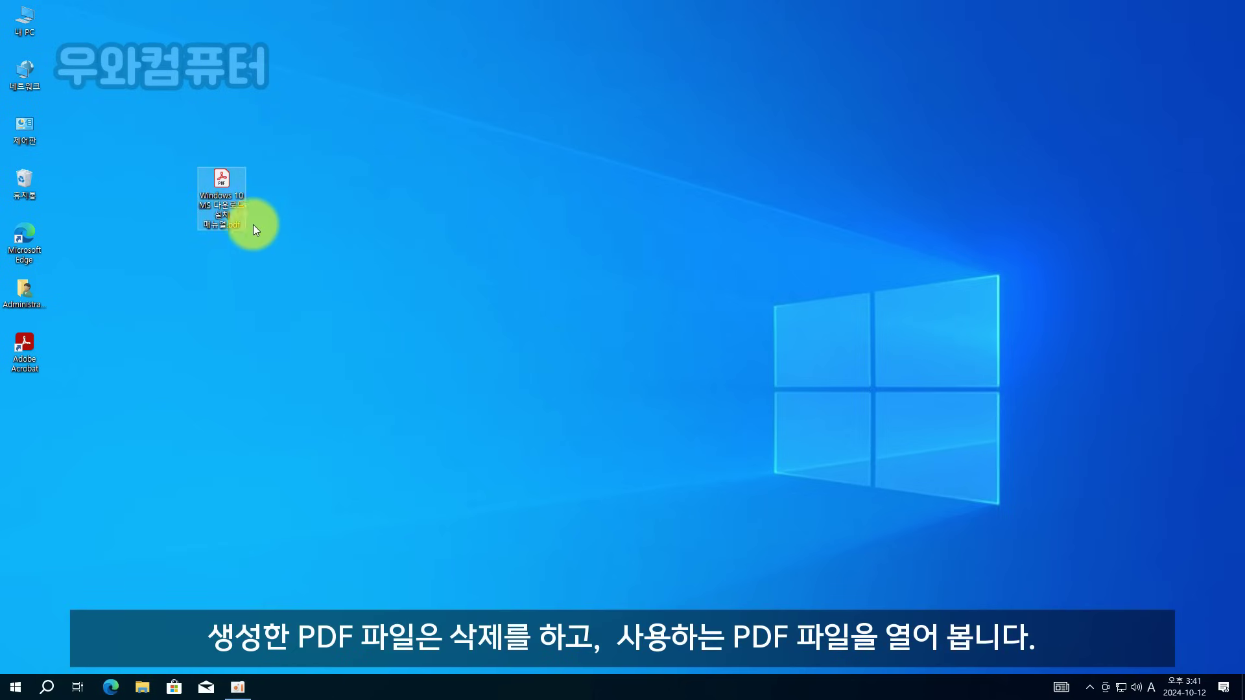
Step: Open the Windows 10 MS 다운로드 설치 매뉴얼 PDF in a maximized Adobe Acrobat window and close it after viewing
{"action": "right_click", "coordinate": [228, 195]}
{"action": "left_click", "coordinate": [263, 205]}
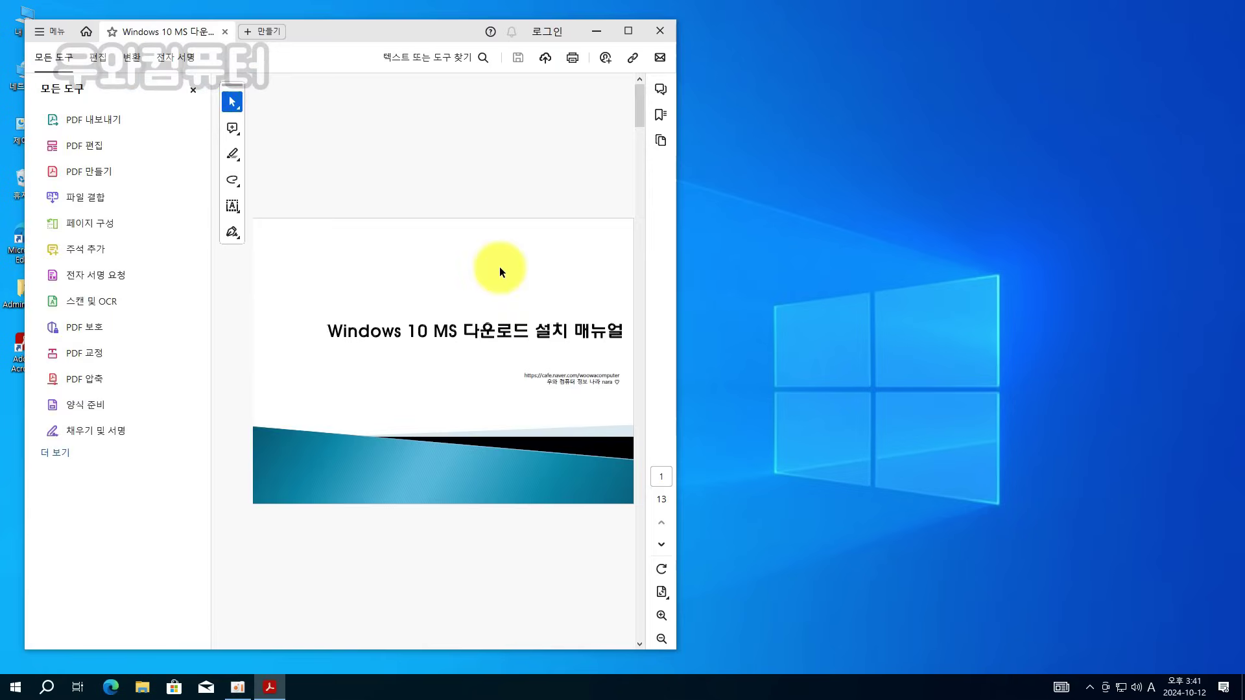
{"action": "double_click", "coordinate": [436, 31]}
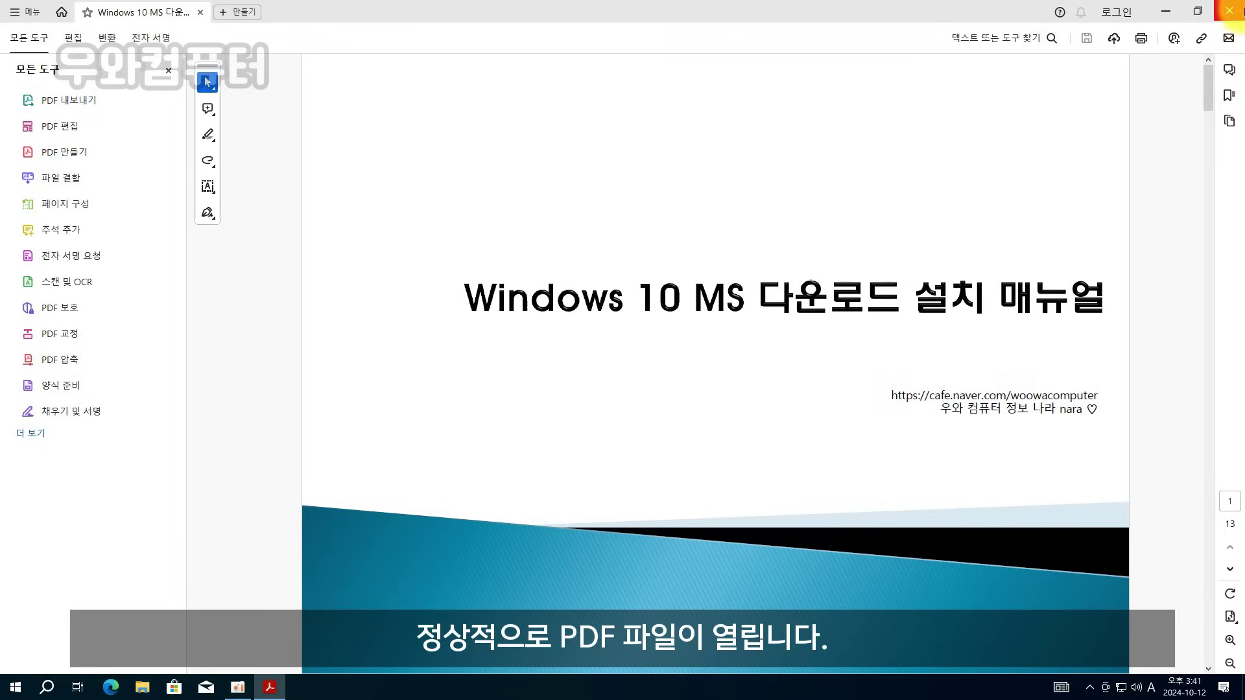
{"action": "left_click", "coordinate": [1241, 5]}
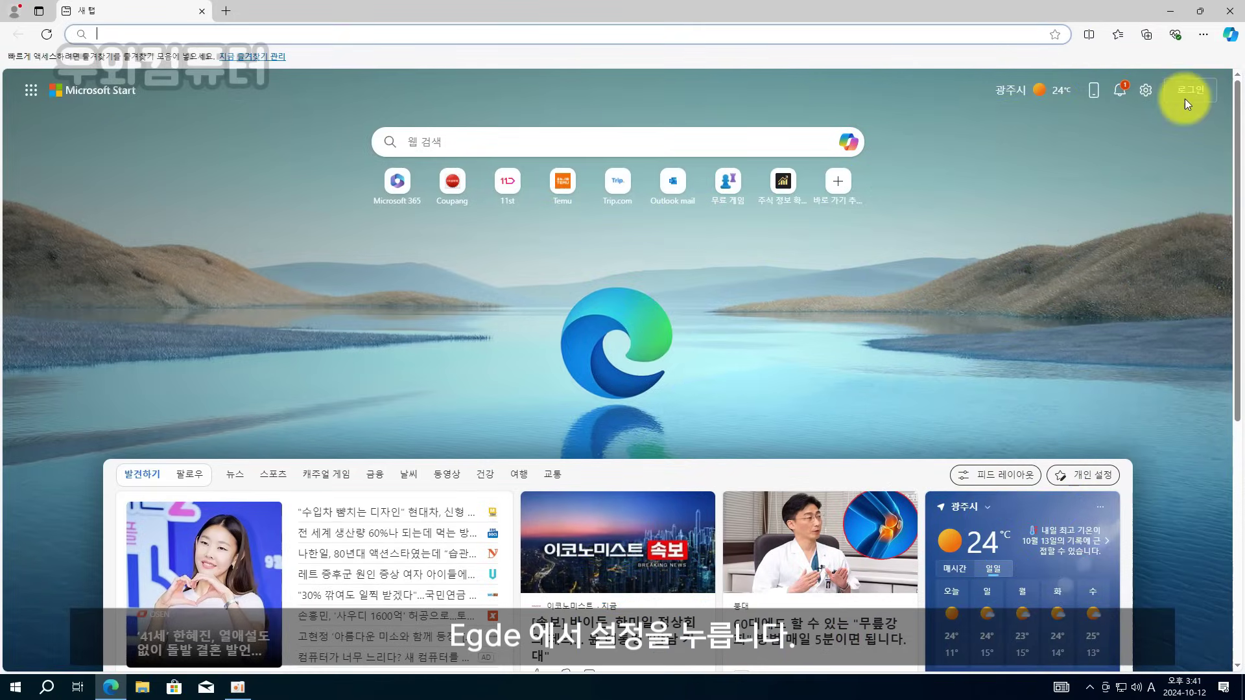
Step: Open the PDF documents (PDF 문서) page under cookies and site permissions in the Microsoft Edge settings
{"action": "left_click", "coordinate": [1203, 33]}
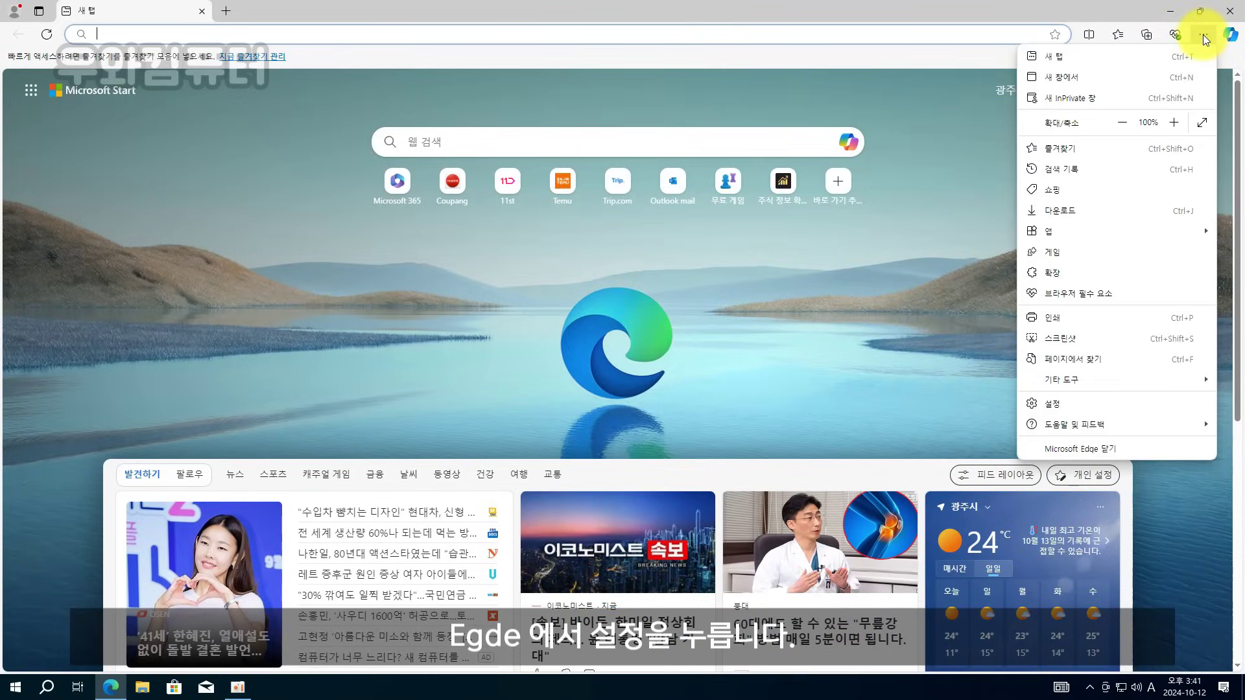
{"action": "left_click", "coordinate": [1064, 403]}
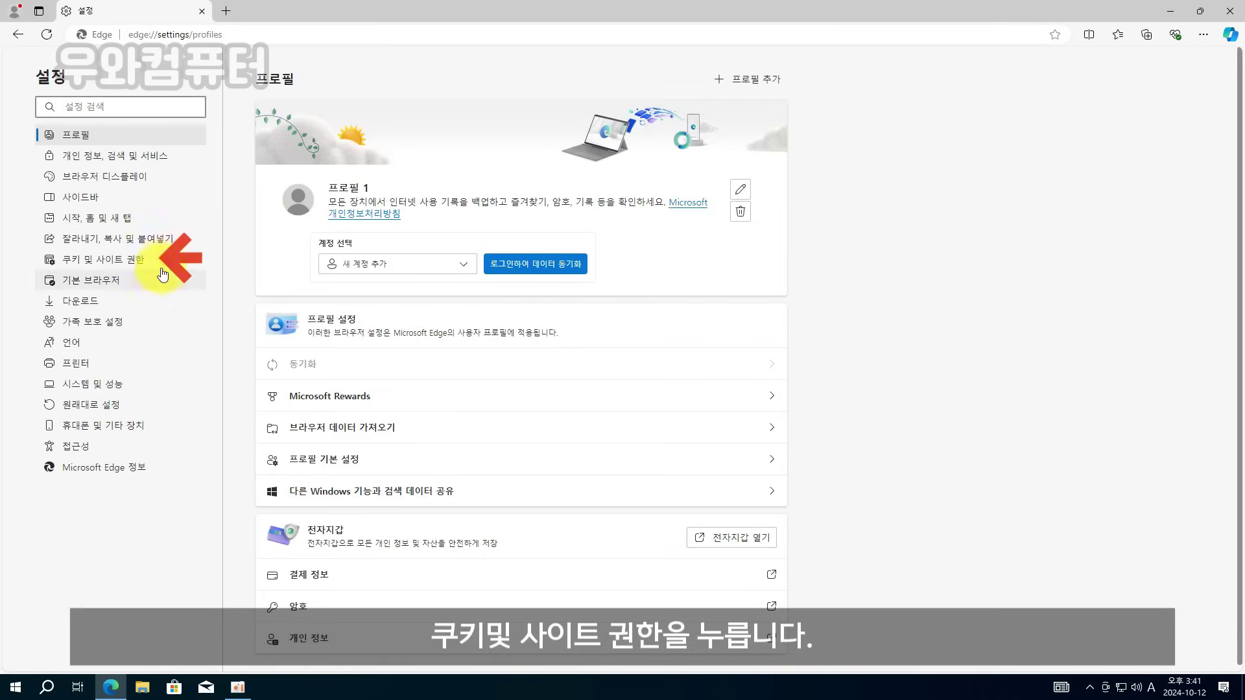
{"action": "left_click", "coordinate": [124, 266]}
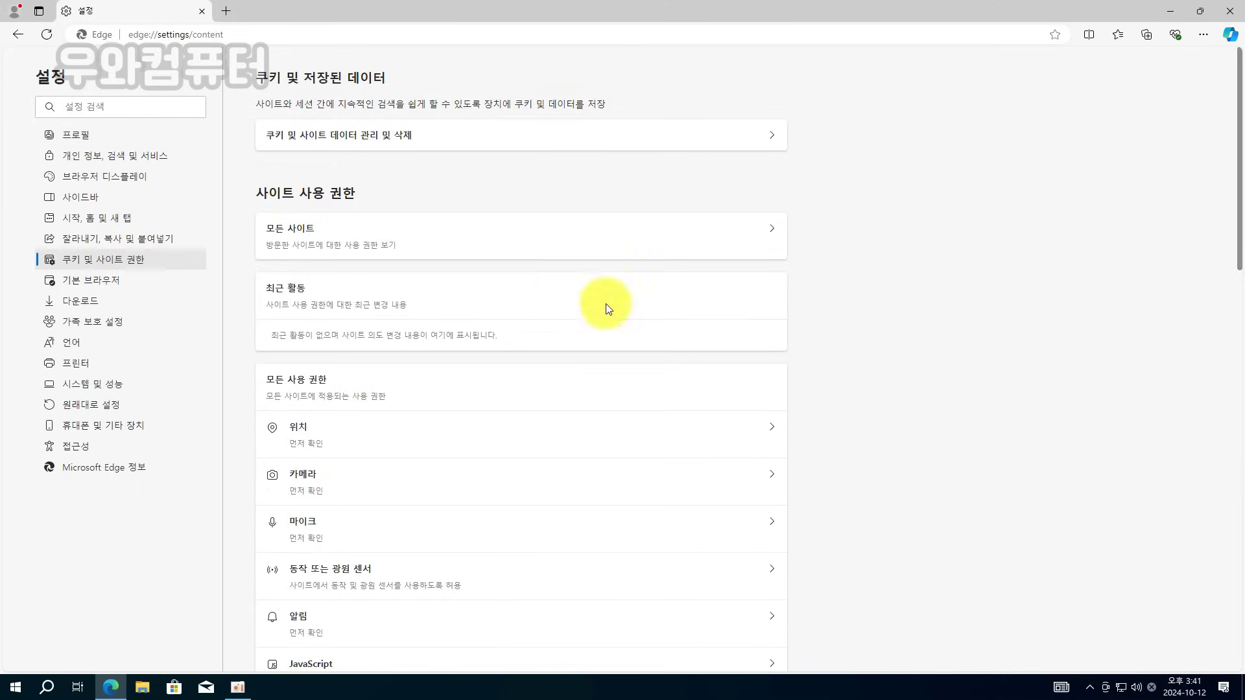
{"action": "scroll", "coordinate": [763, 318], "scroll_direction": "down", "scroll_amount": 9}
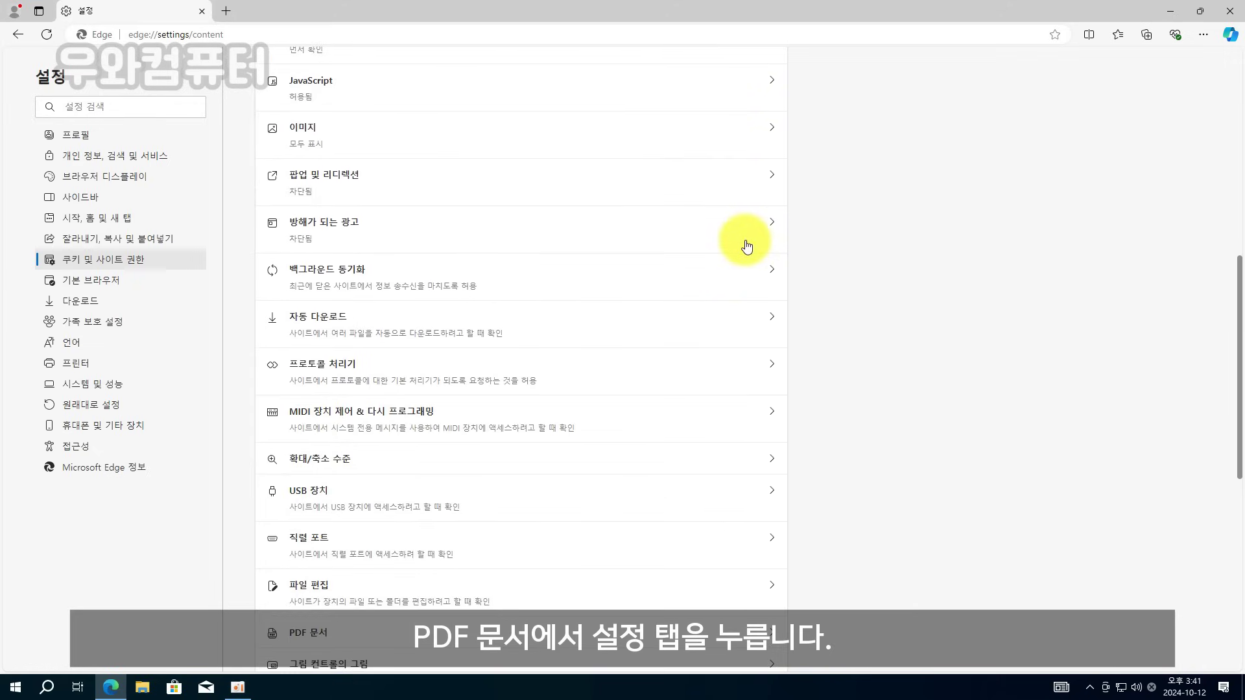
{"action": "scroll", "coordinate": [706, 253], "scroll_direction": "down", "scroll_amount": 5}
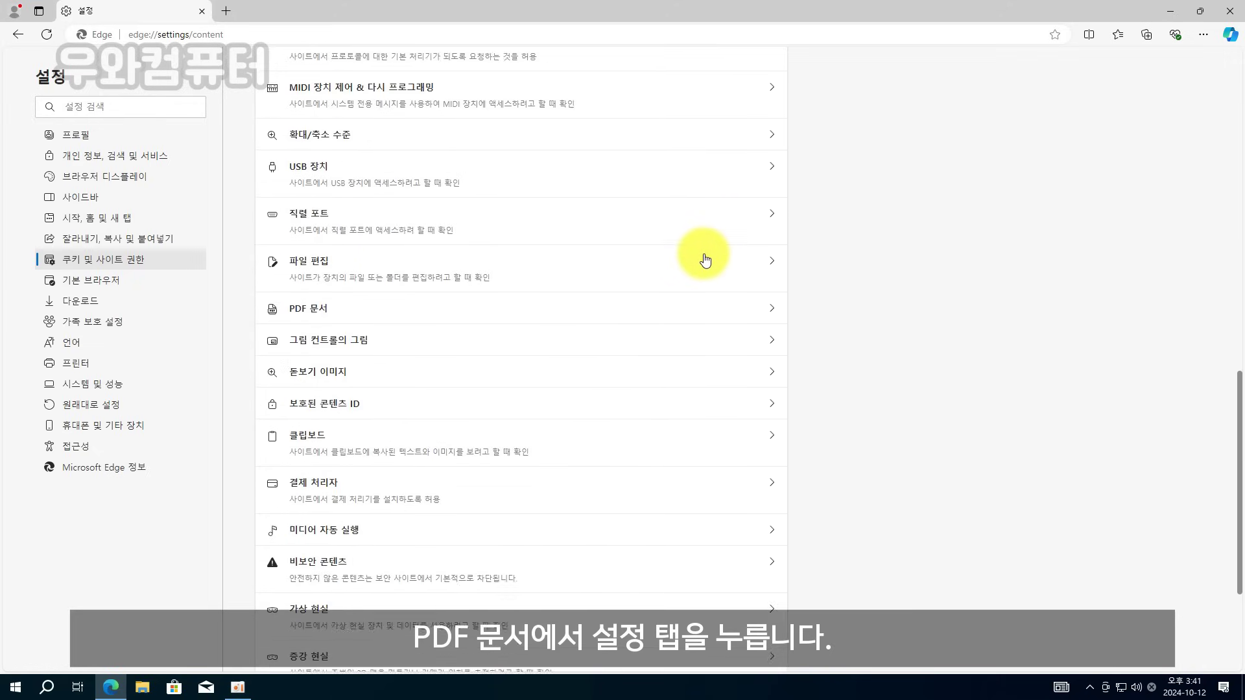
{"action": "scroll", "coordinate": [705, 260], "scroll_direction": "down", "scroll_amount": 2}
{"action": "scroll", "coordinate": [548, 300], "scroll_direction": "up", "scroll_amount": 2}
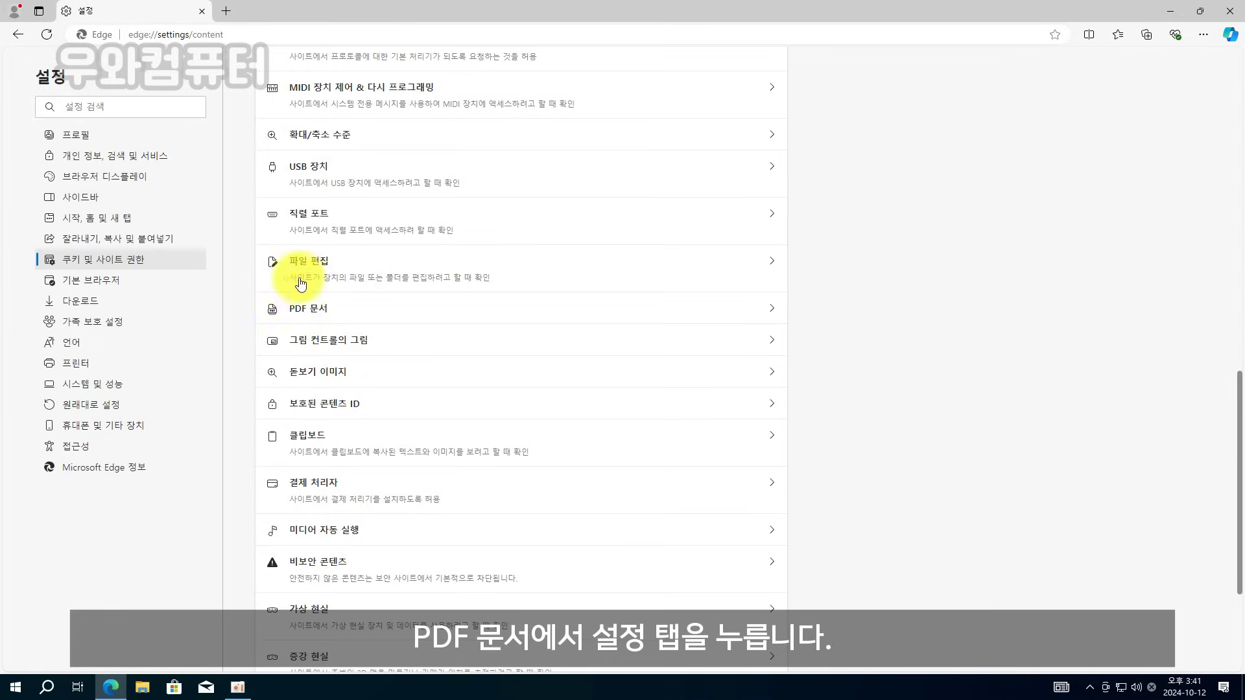
{"action": "left_click", "coordinate": [771, 316]}
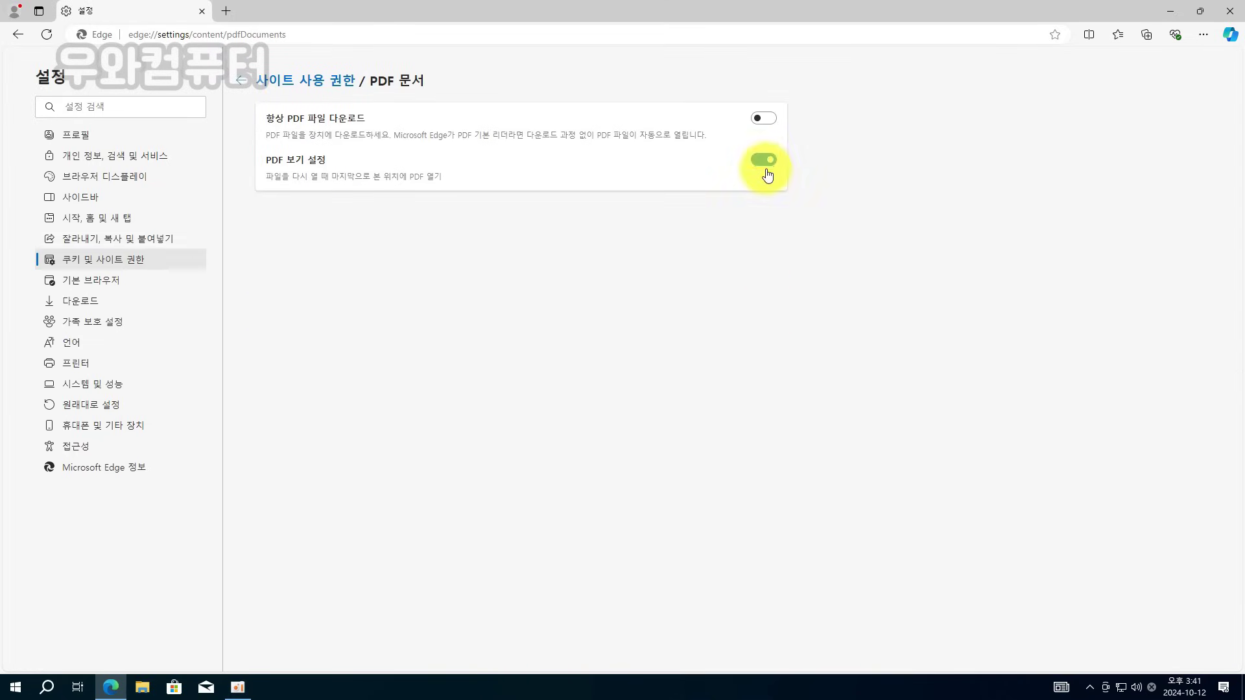
Step: Turn on 항상 PDF 파일 다운로드, leave PDF 보기 설정 enabled, and close the Microsoft Edge settings window
{"action": "left_click", "coordinate": [765, 119]}
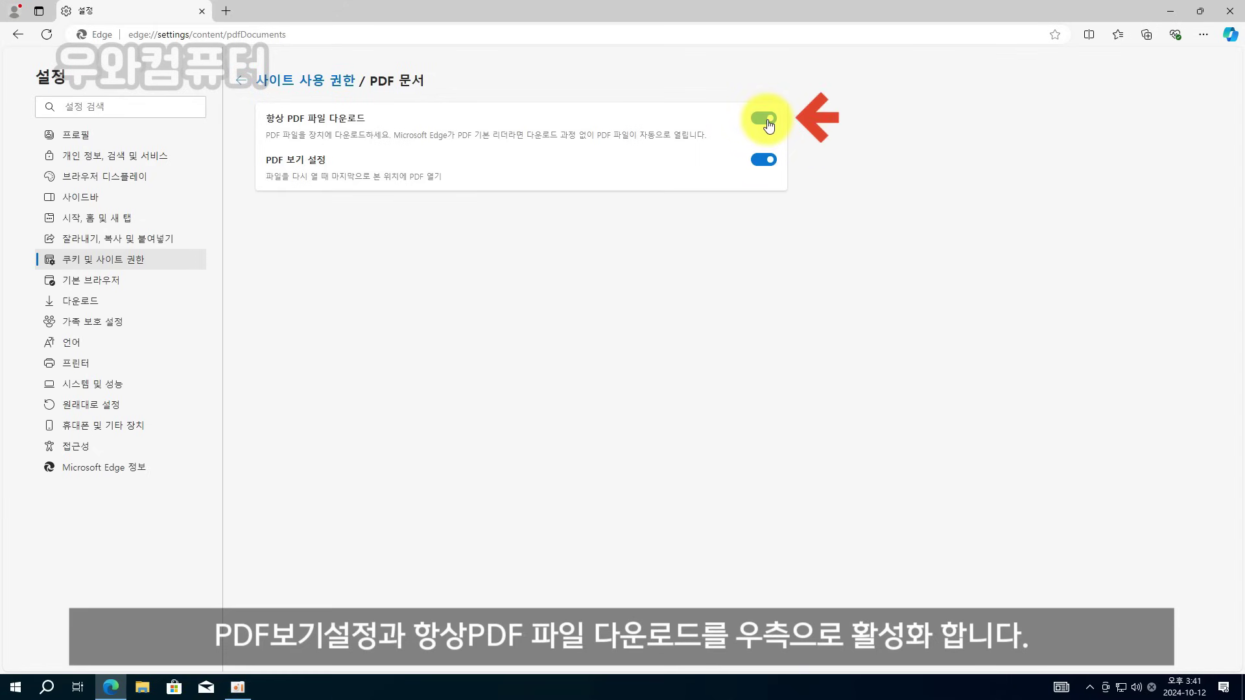
{"action": "left_click", "coordinate": [762, 159]}
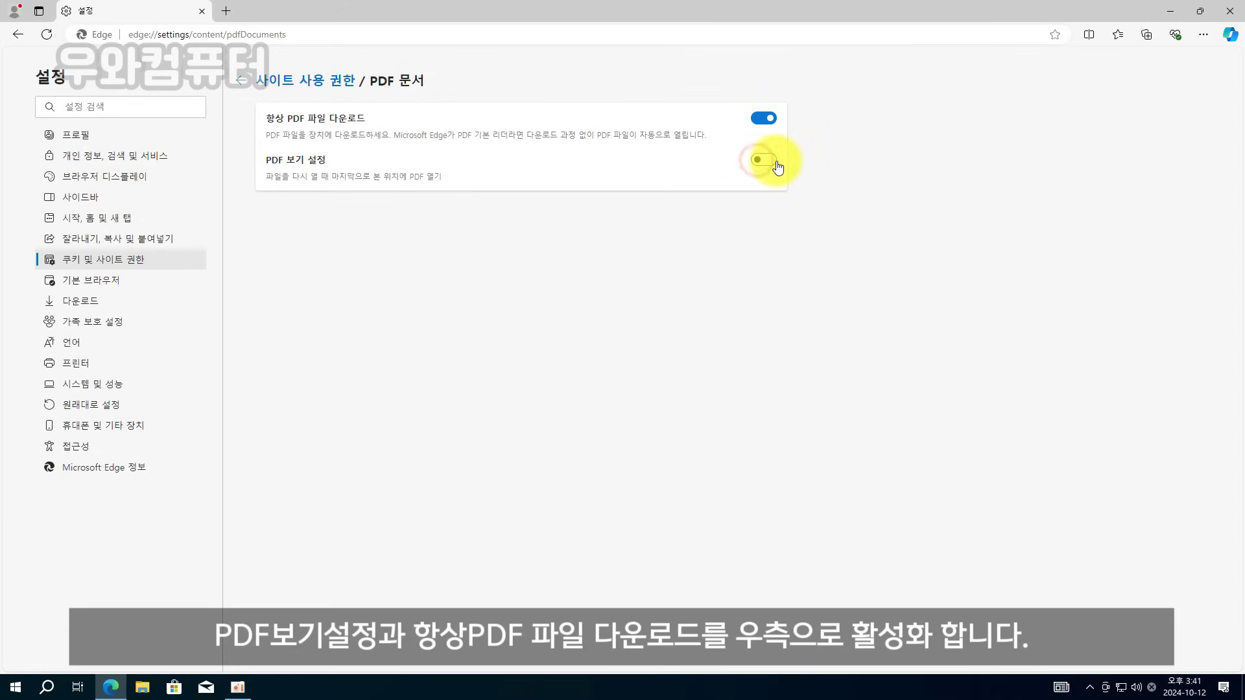
{"action": "left_click", "coordinate": [776, 164]}
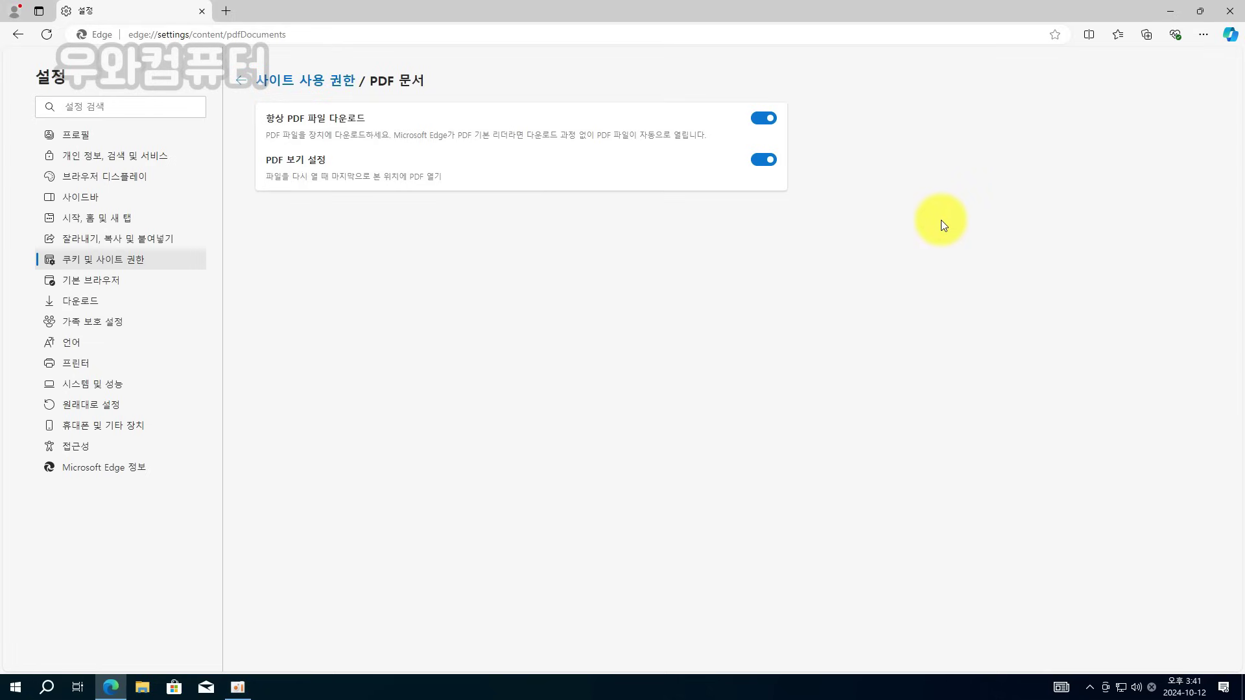
{"action": "left_click", "coordinate": [1239, 8]}
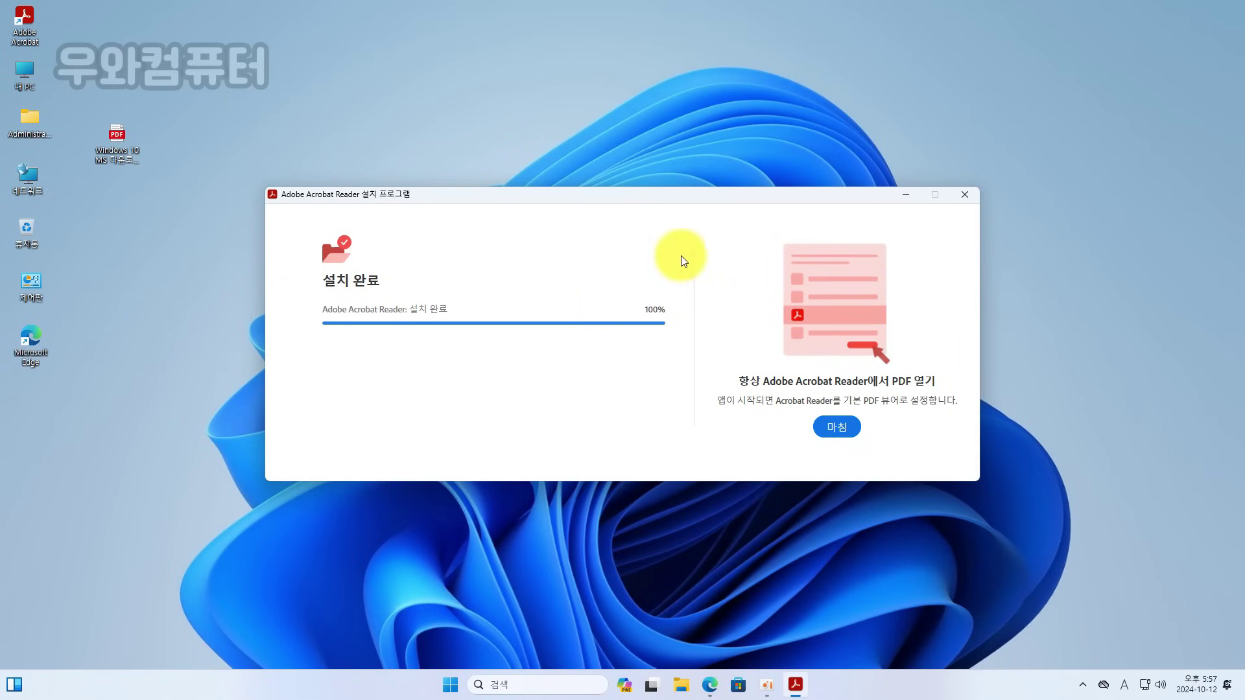
Step: Close the finished Acrobat Reader installer and set Adobe Acrobat as the app always used for .pdf files, starting from the PowerPoint PDF
{"action": "left_click", "coordinate": [965, 194]}
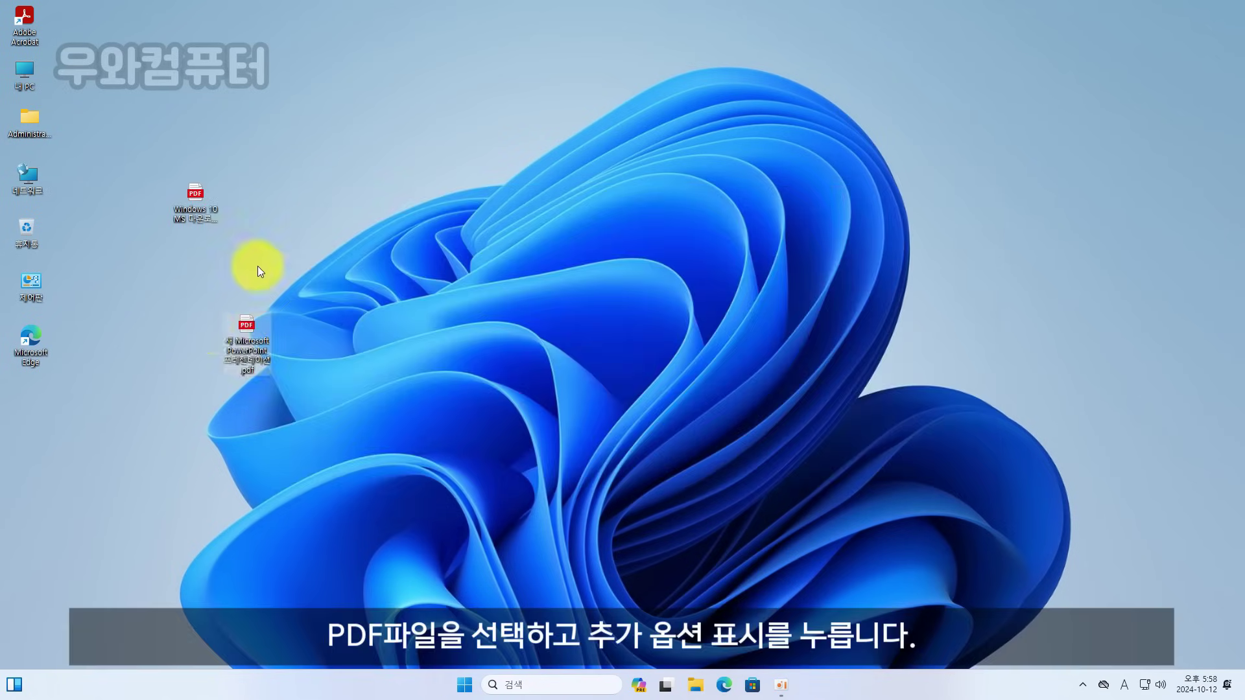
{"action": "left_click", "coordinate": [254, 351]}
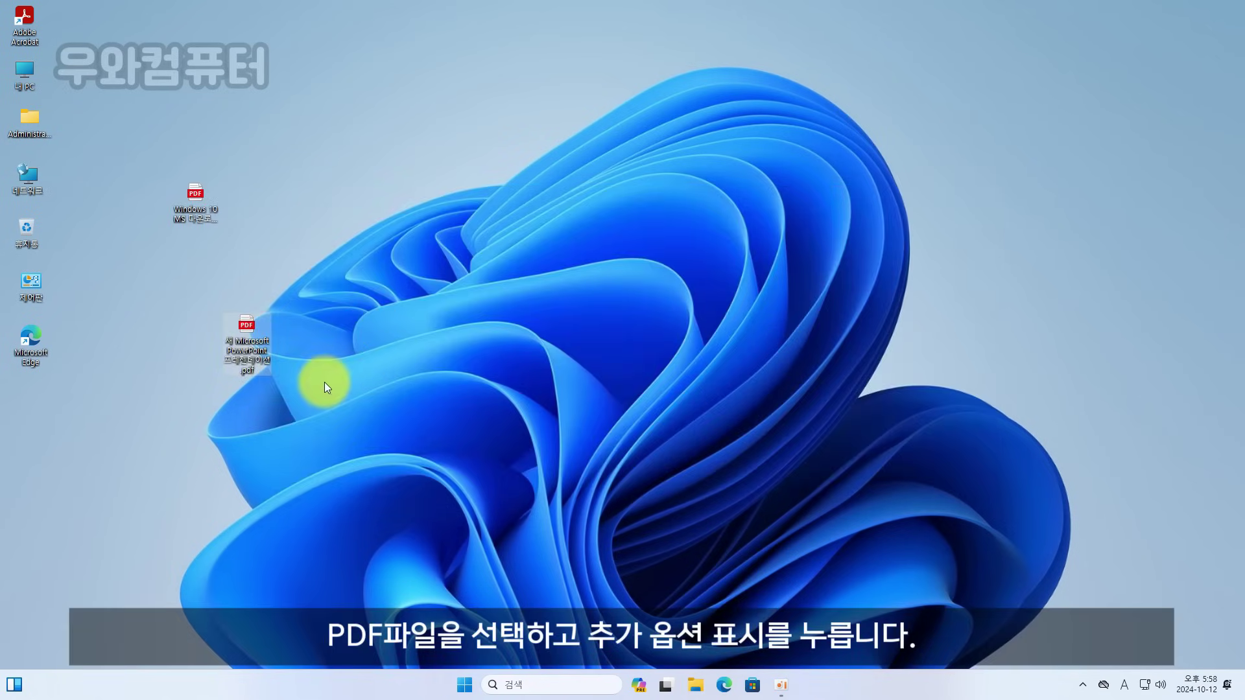
{"action": "right_click", "coordinate": [246, 352]}
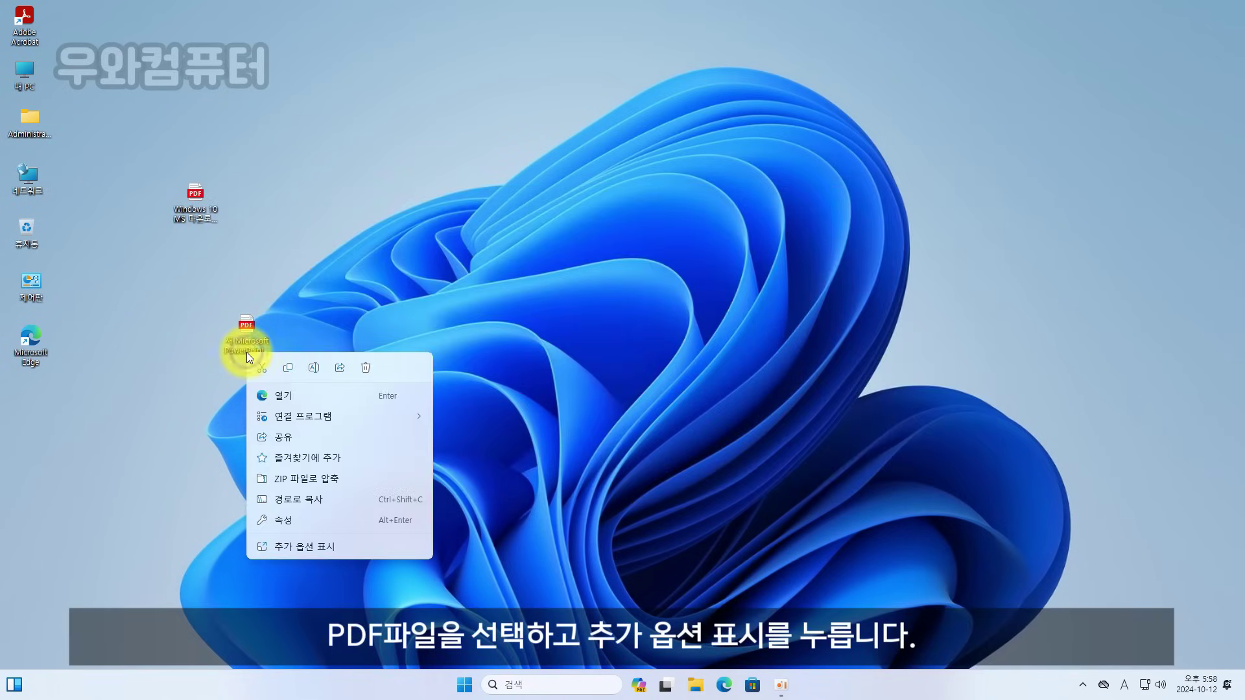
{"action": "left_click", "coordinate": [309, 550]}
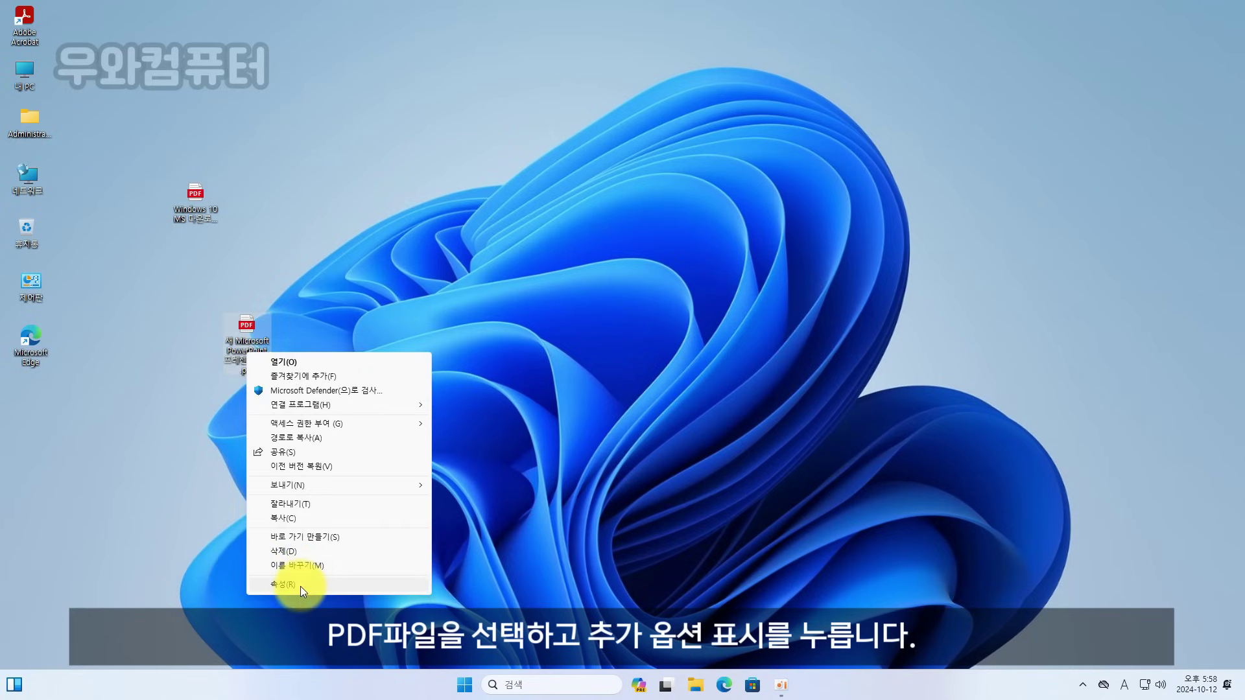
{"action": "mouse_move", "coordinate": [393, 406]}
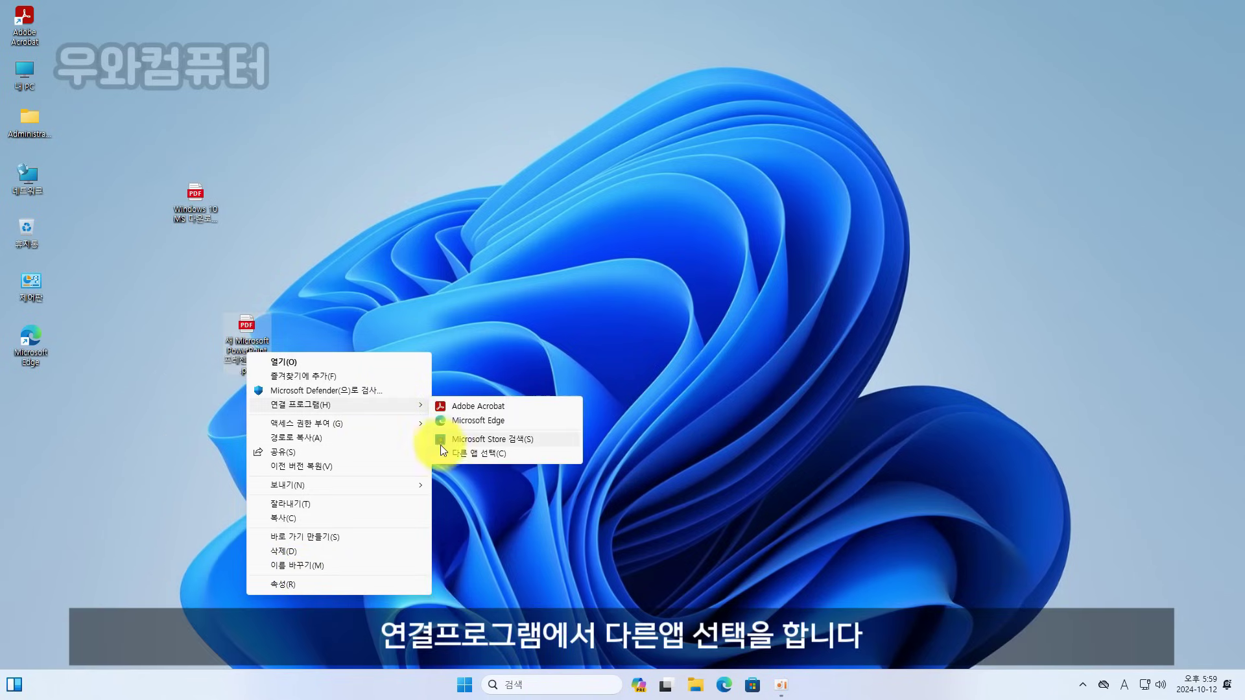
{"action": "left_click", "coordinate": [553, 459]}
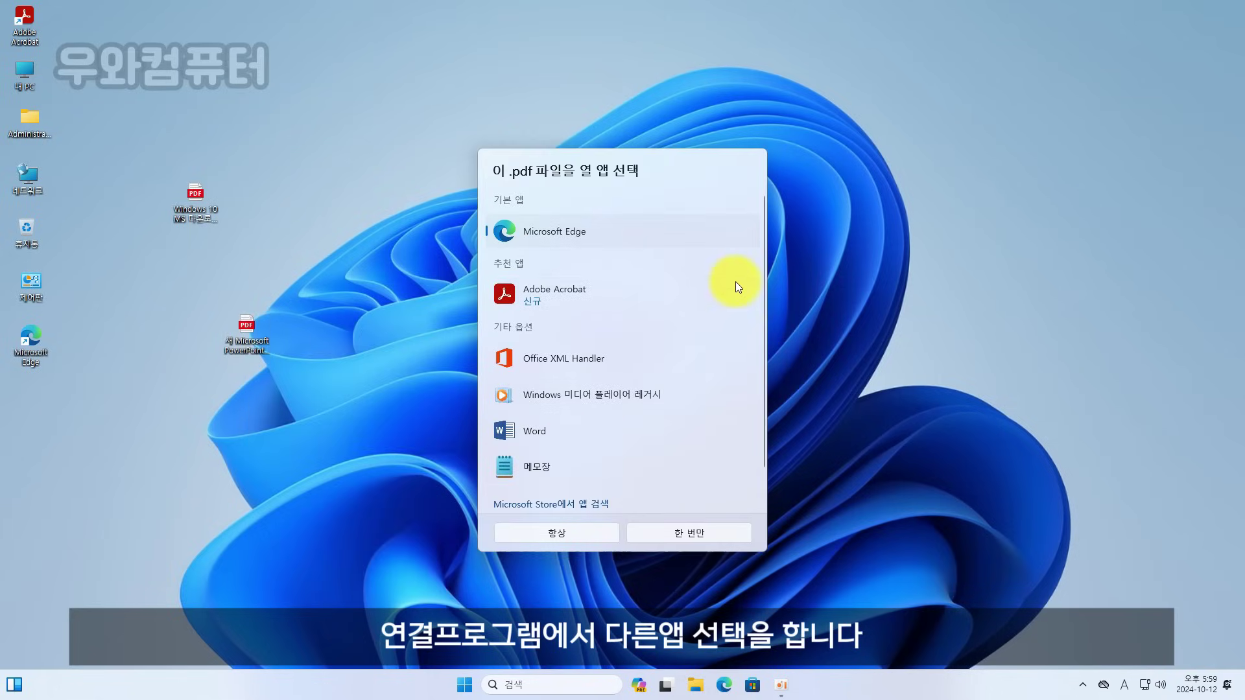
{"action": "left_click", "coordinate": [608, 299]}
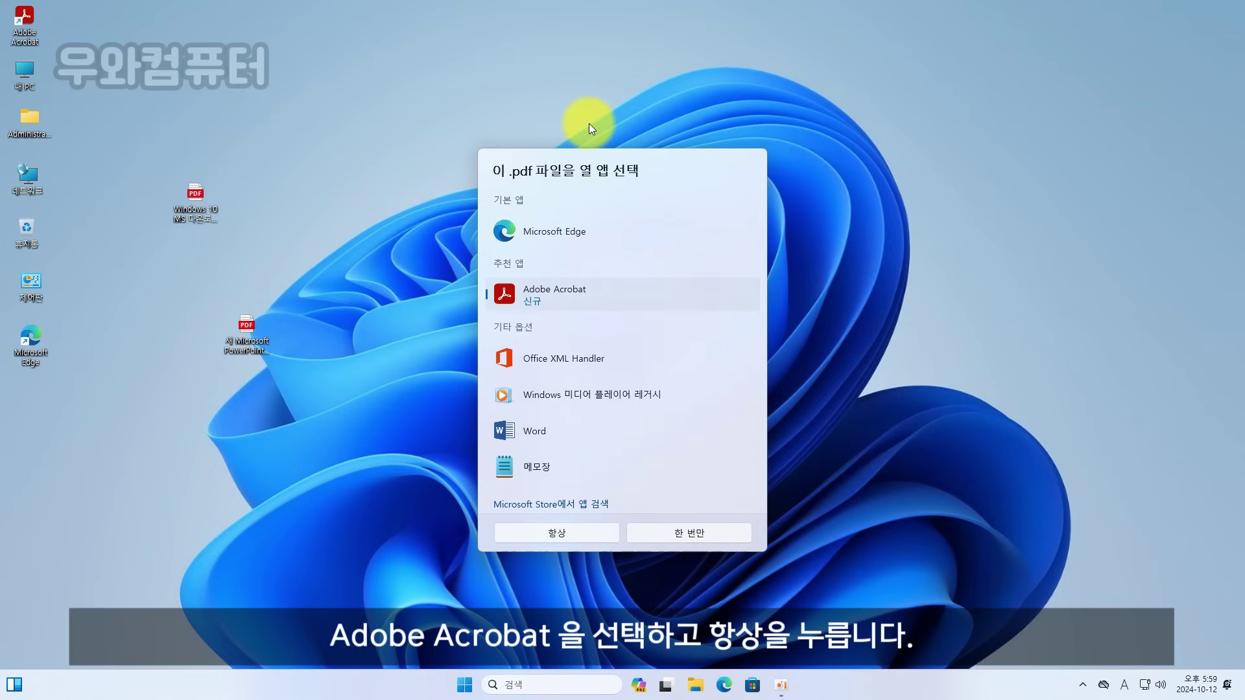
{"action": "left_click", "coordinate": [582, 533]}
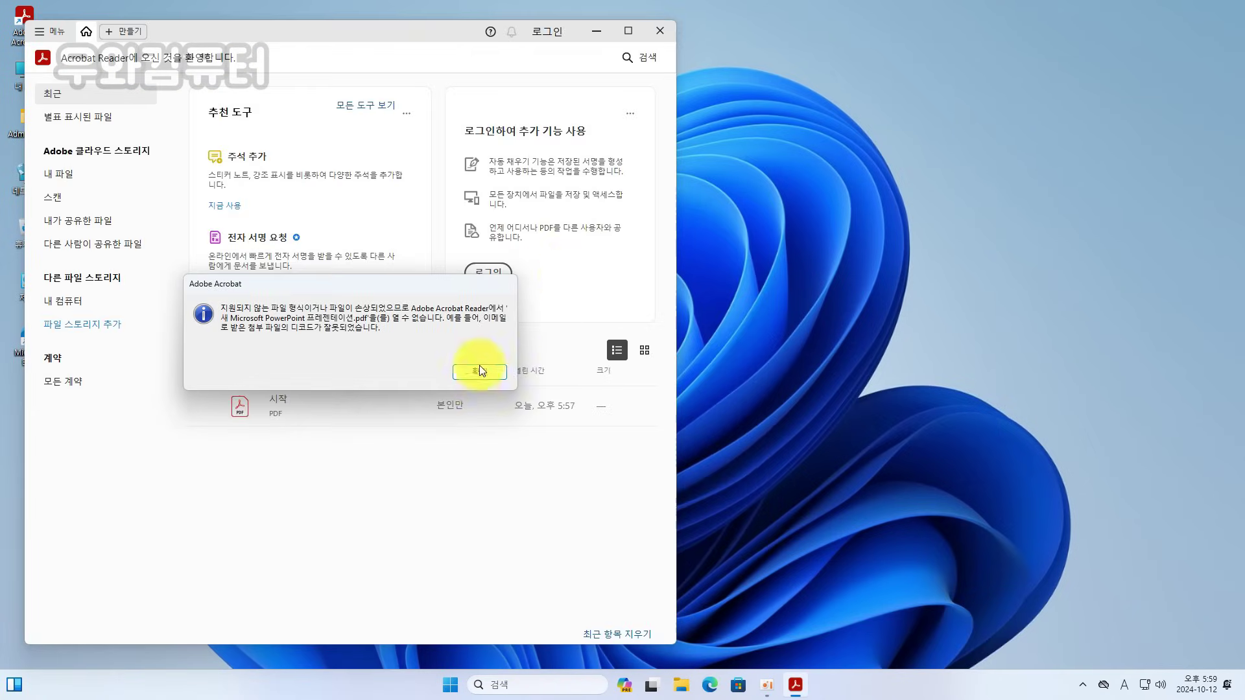
Step: Dismiss the Adobe Acrobat message, close its window, and delete the PowerPoint PDF from the desktop
{"action": "left_click", "coordinate": [478, 370]}
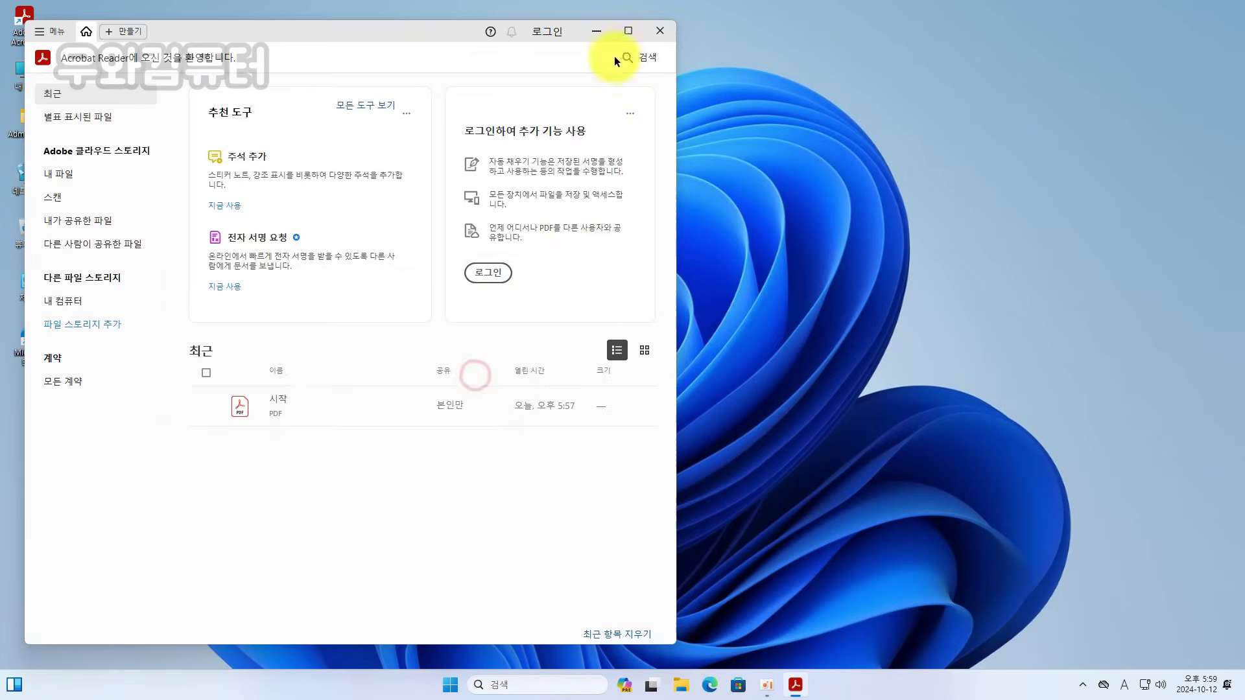
{"action": "left_click", "coordinate": [660, 31]}
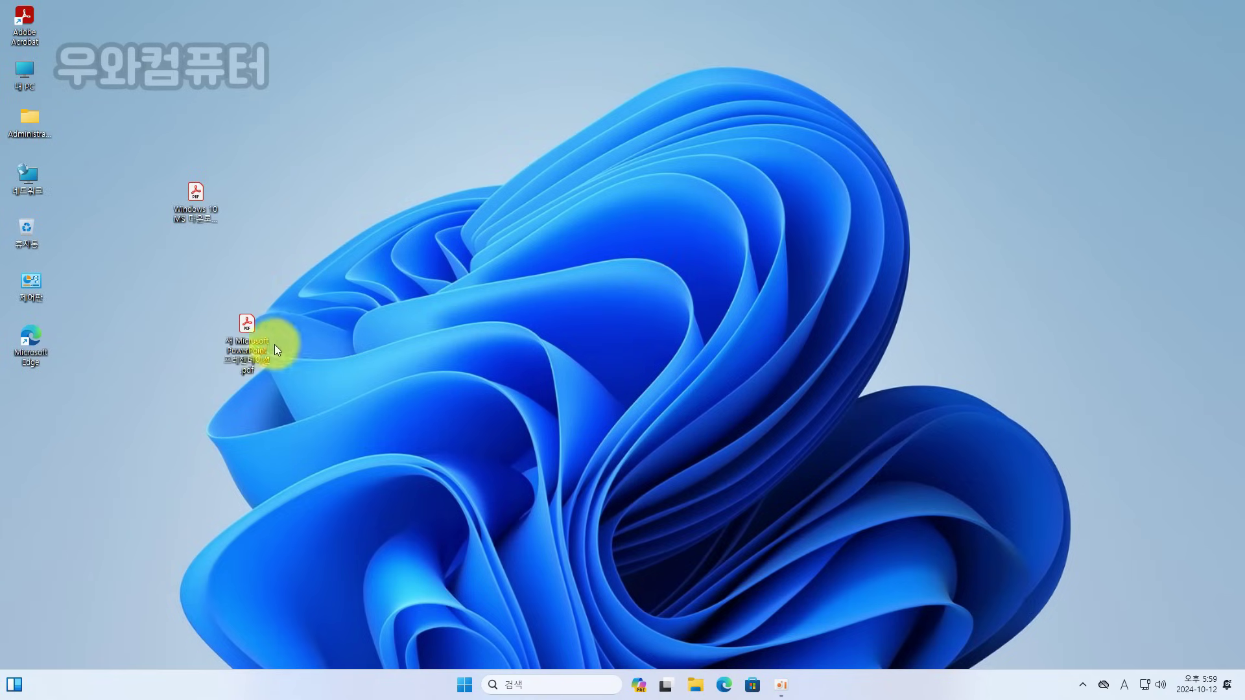
{"action": "key", "text": "Delete"}
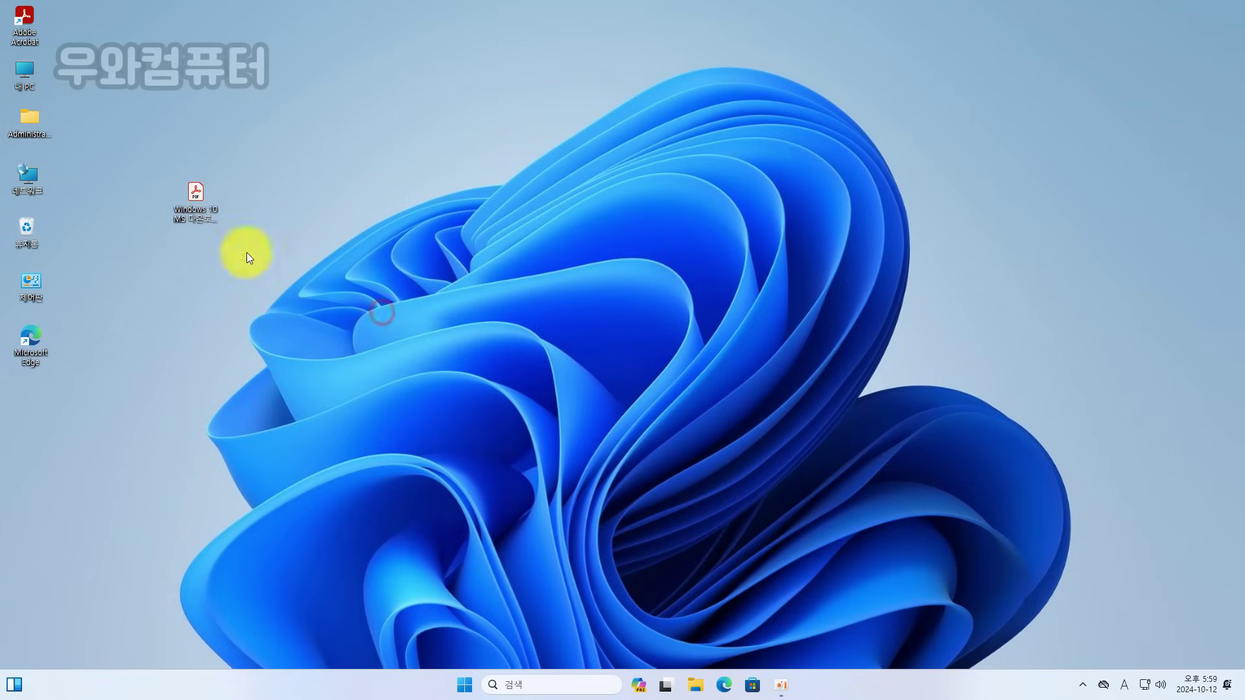
Step: Open the Windows 10 MS 다운로드 설치 매뉴얼 PDF from the desktop, view it in a maximized Adobe Acrobat window, and close it
{"action": "left_click", "coordinate": [196, 212]}
{"action": "double_click", "coordinate": [196, 211]}
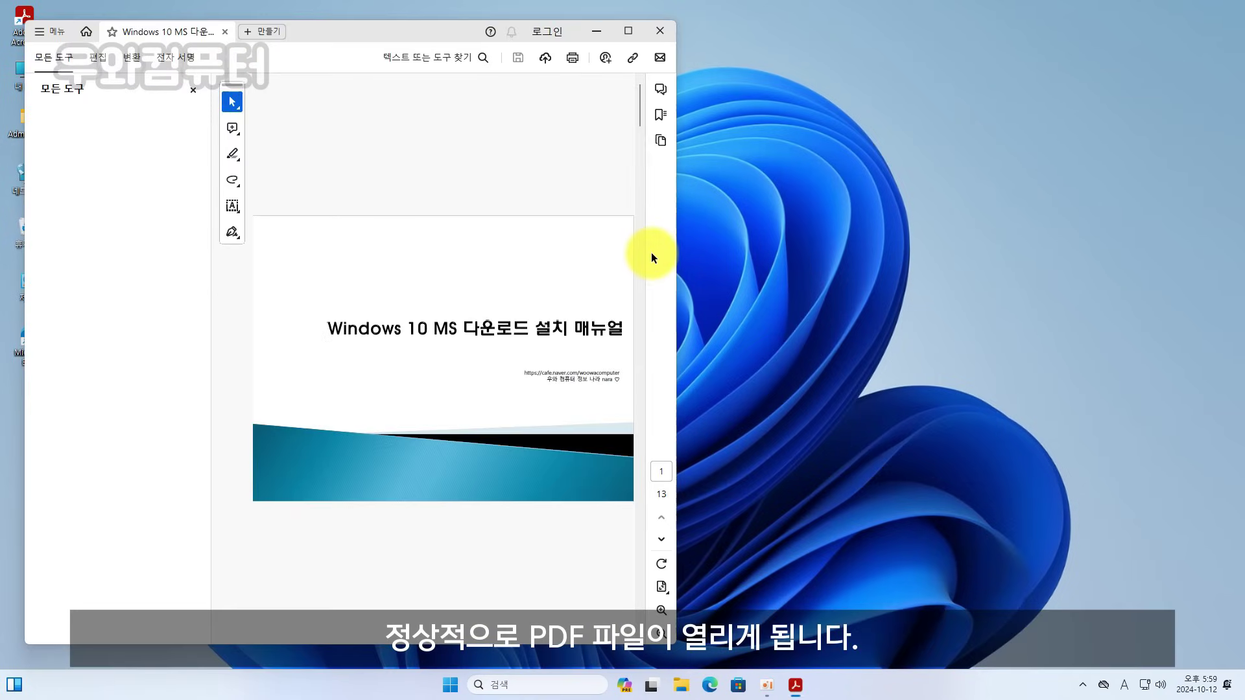
{"action": "left_click", "coordinate": [628, 38]}
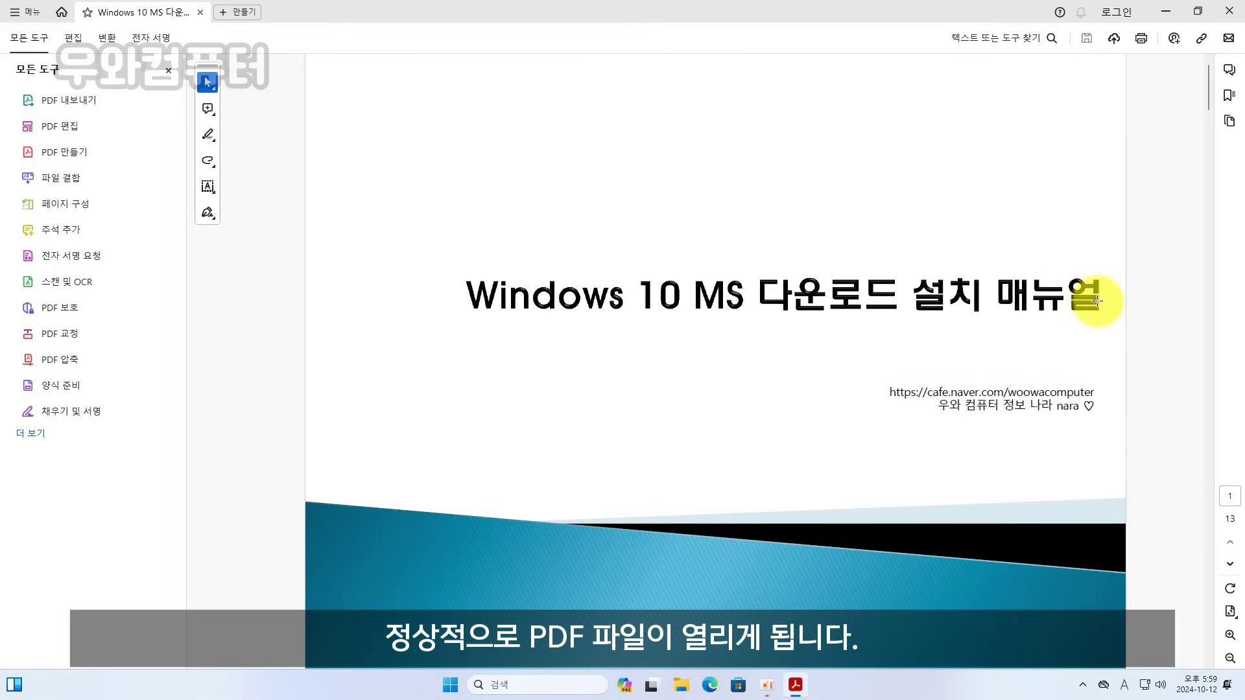
{"action": "left_click", "coordinate": [1228, 12]}
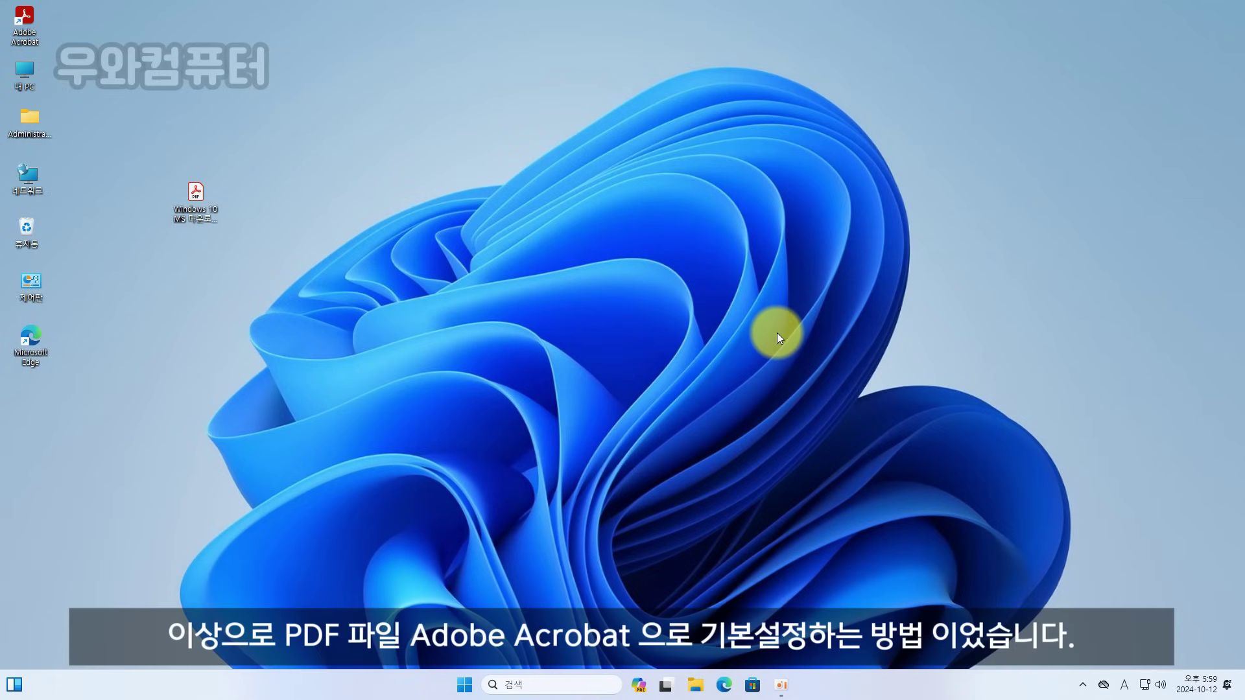